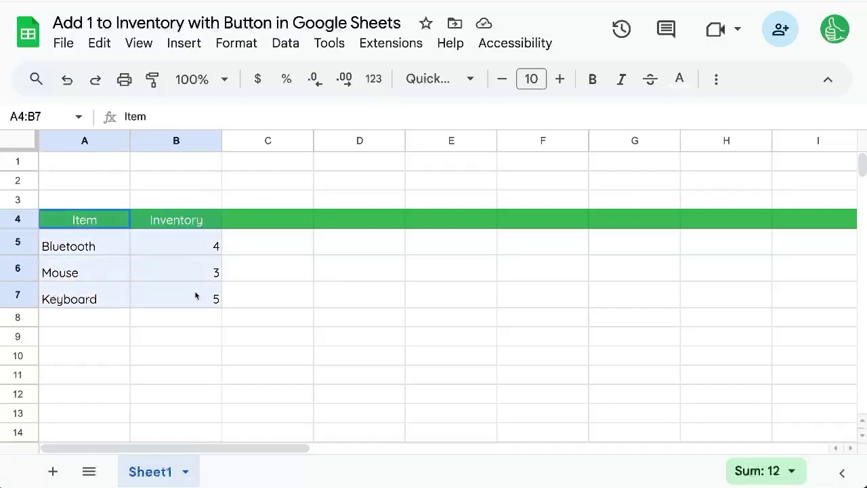
Select the Bluetooth, Mouse and Keyboard item names and counts in the Item/Inventory table
{"action": "left_click", "coordinate": [165, 226]}
{"action": "left_click_drag", "start_coordinate": [101, 164], "coordinate": [148, 177]}
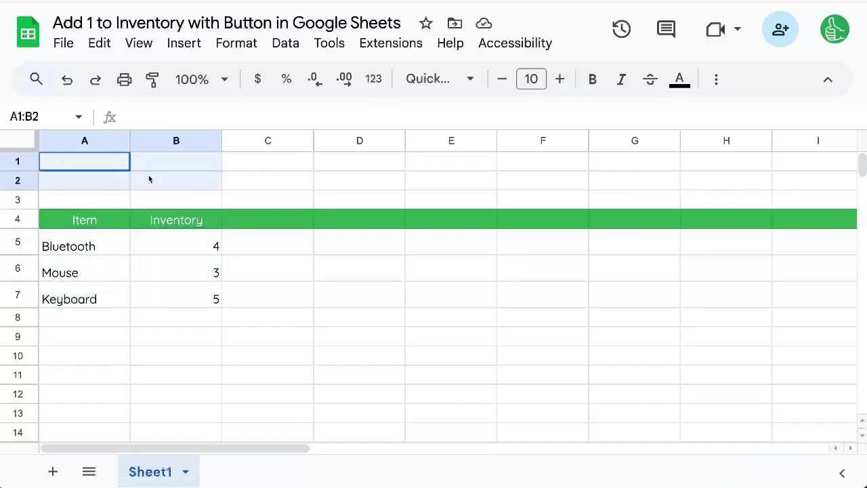
{"action": "left_click", "coordinate": [160, 241]}
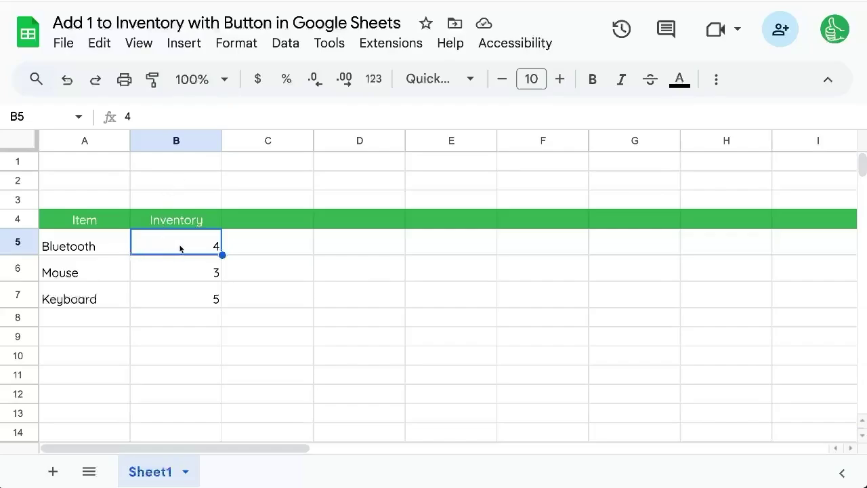
{"action": "left_click", "coordinate": [101, 251]}
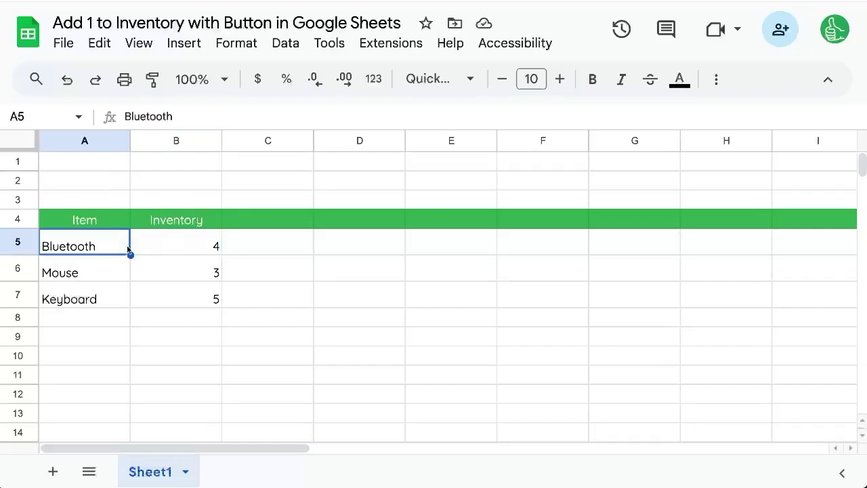
{"action": "left_click", "coordinate": [82, 268]}
{"action": "left_click", "coordinate": [83, 306]}
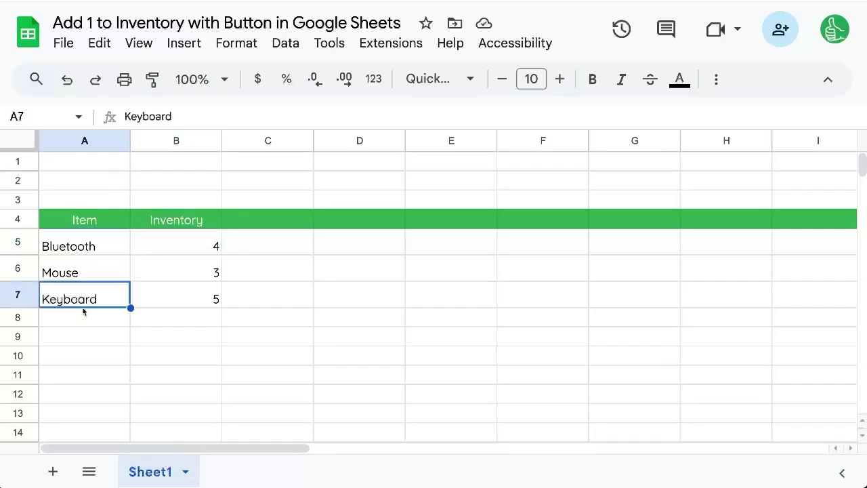
{"action": "left_click", "coordinate": [150, 280]}
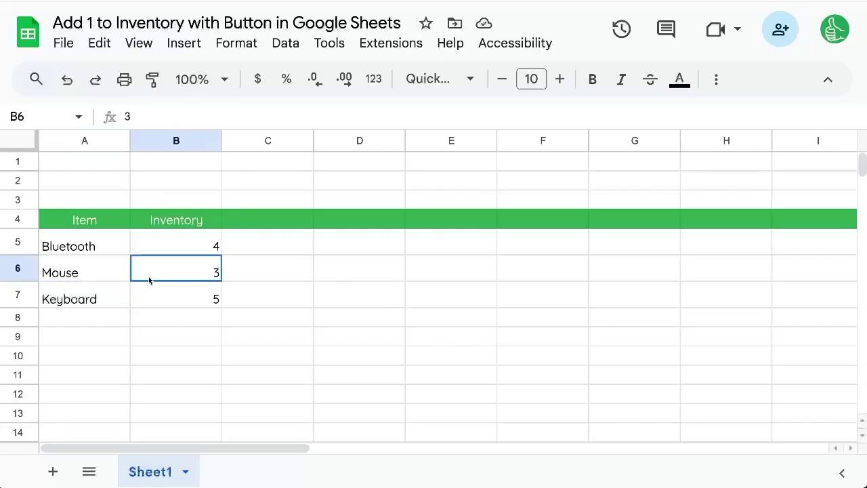
{"action": "left_click", "coordinate": [179, 239]}
Add the heading 'Price' in cell C4
{"action": "left_click", "coordinate": [260, 221]}
{"action": "type", "text": "Price"}
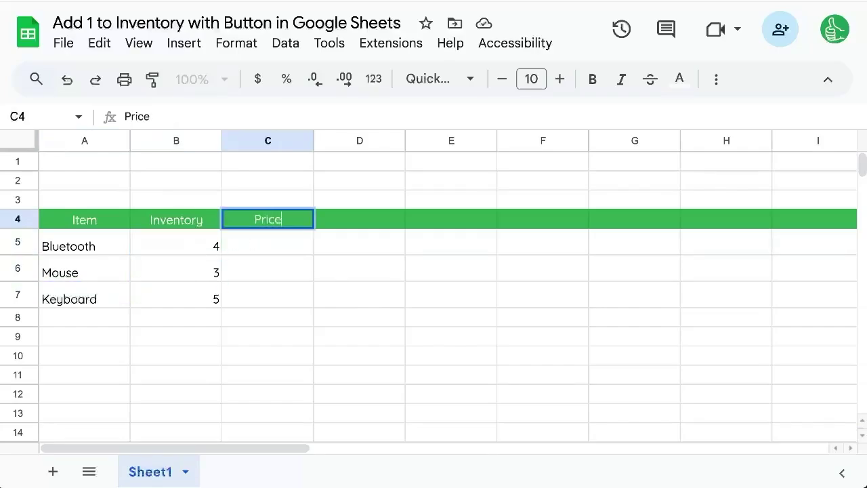
{"action": "key", "text": "Return"}
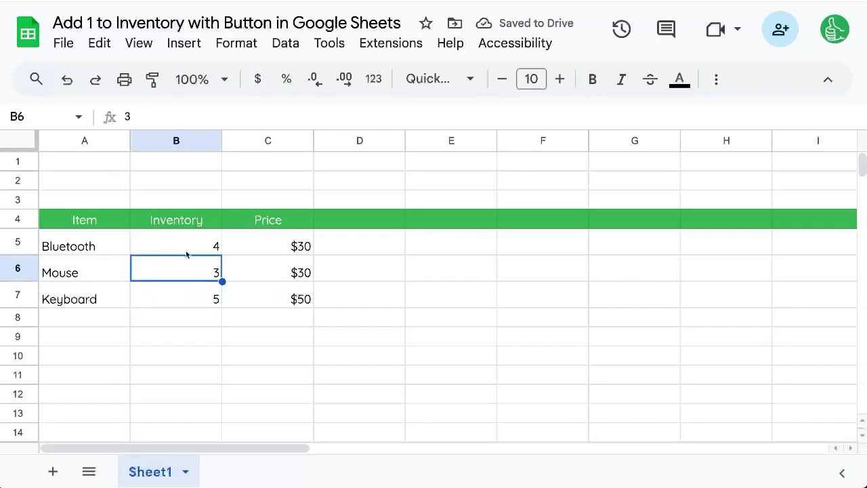
Change the Bluetooth inventory in B5 from 4 to 5
{"action": "left_click", "coordinate": [187, 254]}
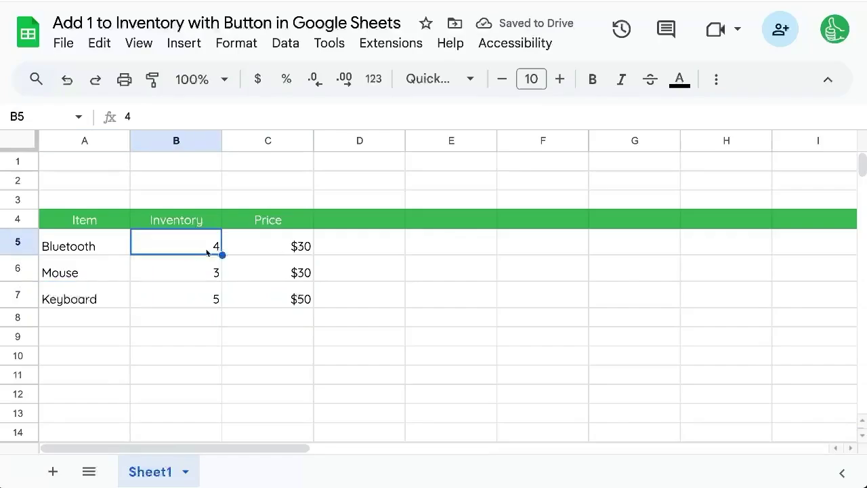
{"action": "double_click", "coordinate": [194, 251]}
{"action": "left_click_drag", "start_coordinate": [193, 241], "coordinate": [235, 245]}
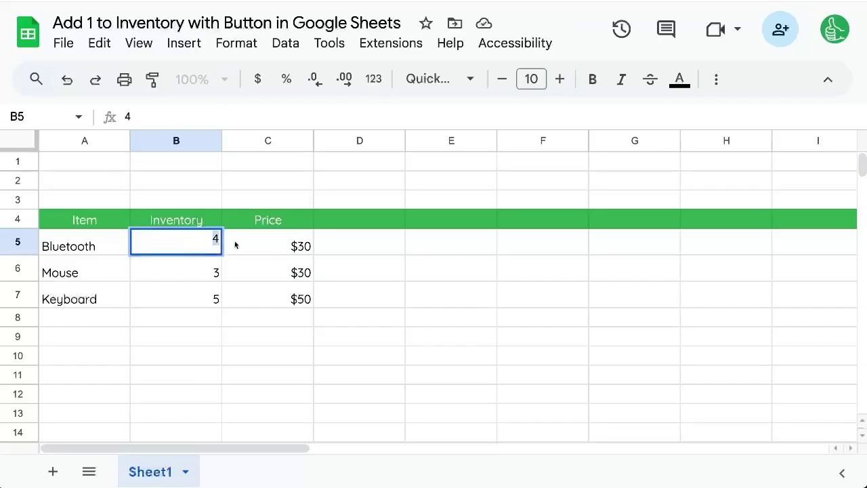
{"action": "type", "text": "5"}
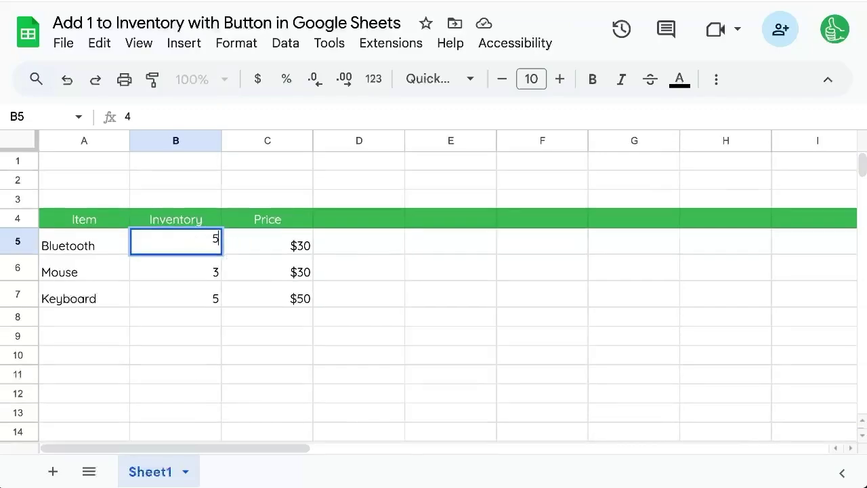
{"action": "key", "text": "Return"}
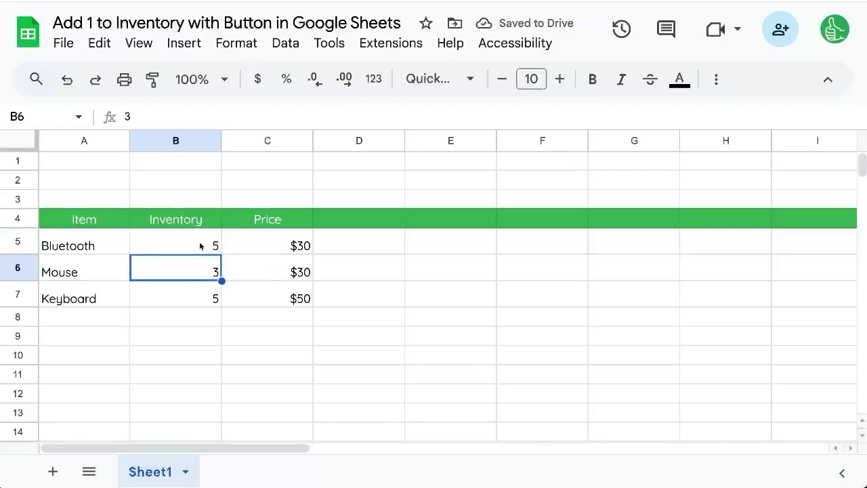
{"action": "left_click", "coordinate": [200, 242]}
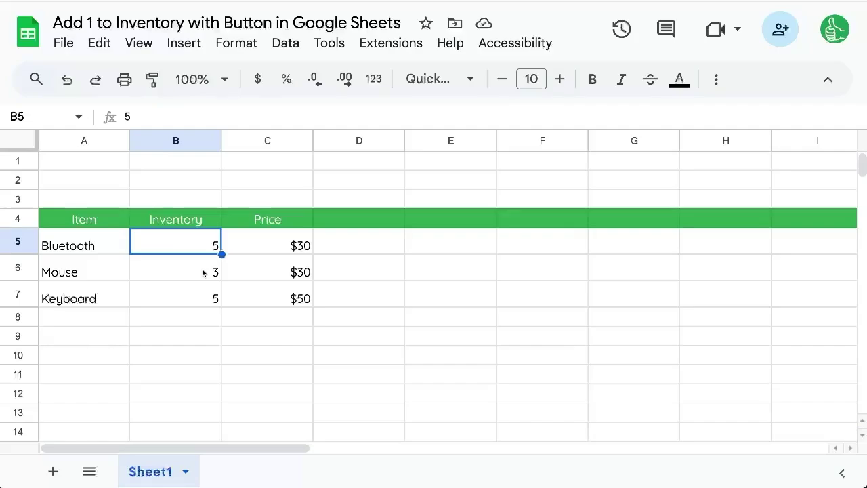
Set the Mouse inventory count to 4, correcting the word 'four' to the number
{"action": "left_click", "coordinate": [199, 273]}
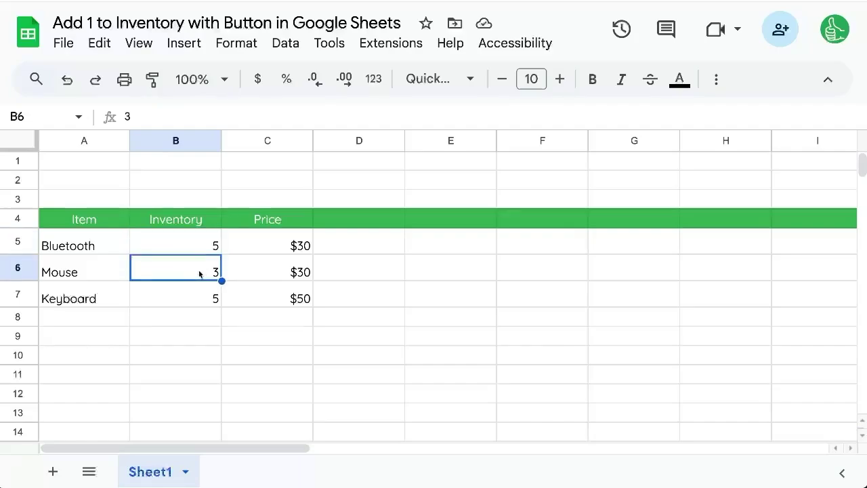
{"action": "type", "text": "four"}
{"action": "key", "text": "Return"}
{"action": "left_click", "coordinate": [175, 270]}
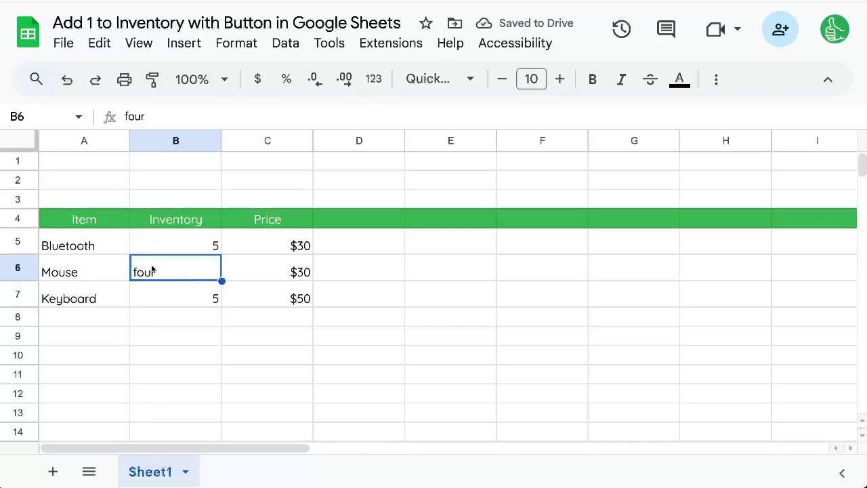
{"action": "type", "text": "4"}
{"action": "key", "text": "Return"}
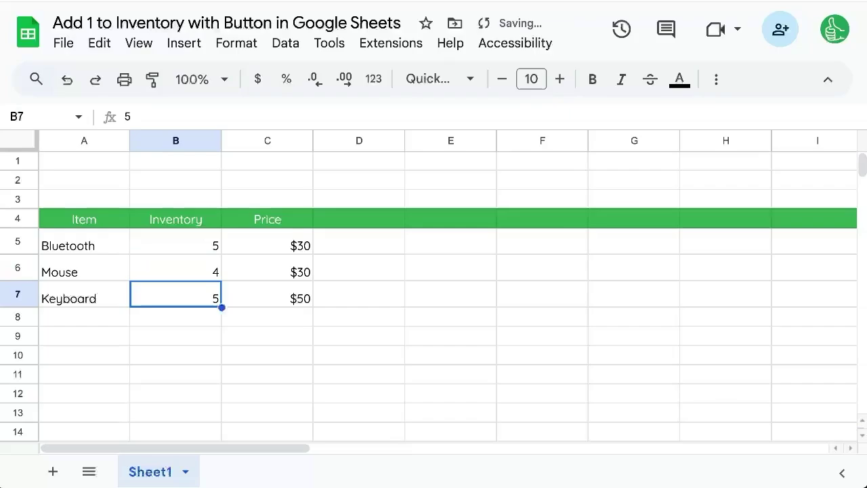
{"action": "left_click", "coordinate": [181, 268]}
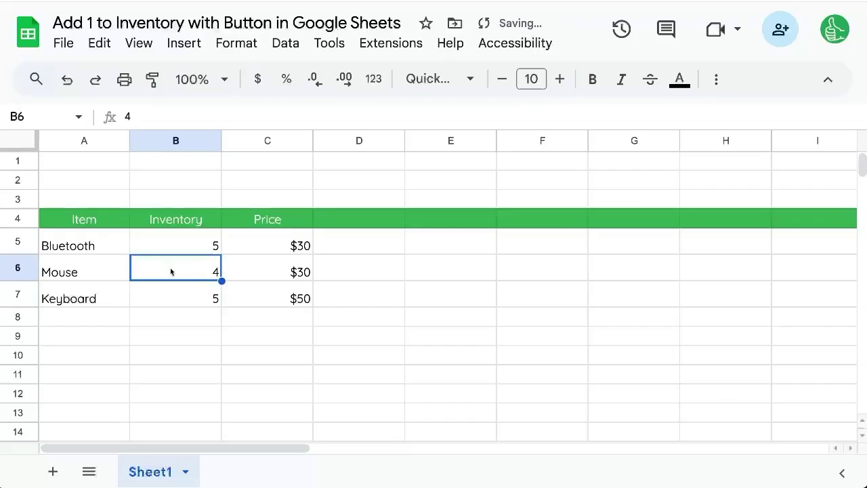
Select cells of the Bluetooth row, ending on the Bluetooth item name in A5
{"action": "left_click", "coordinate": [201, 242]}
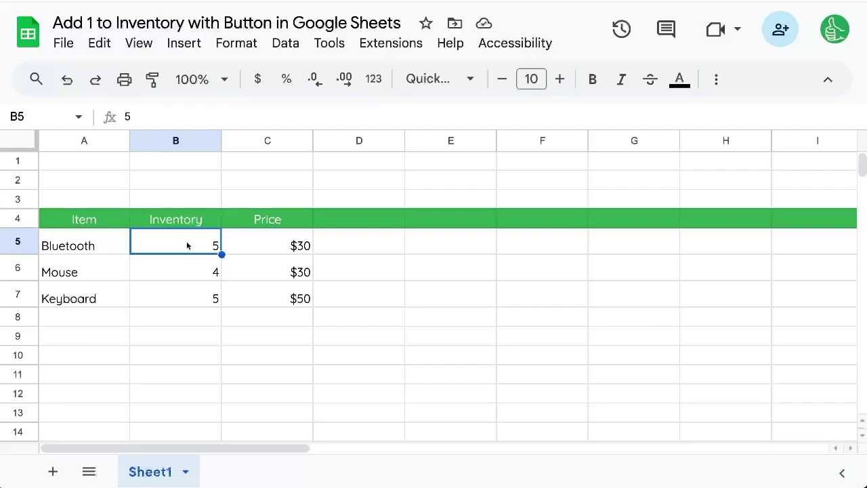
{"action": "left_click", "coordinate": [151, 198]}
{"action": "left_click", "coordinate": [161, 246]}
{"action": "left_click_drag", "start_coordinate": [89, 250], "coordinate": [176, 250]}
{"action": "left_click", "coordinate": [83, 248]}
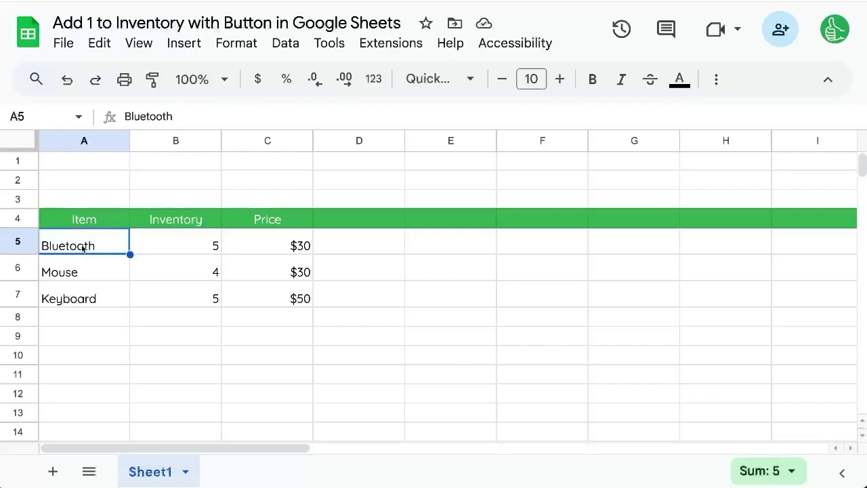
{"action": "left_click", "coordinate": [144, 248]}
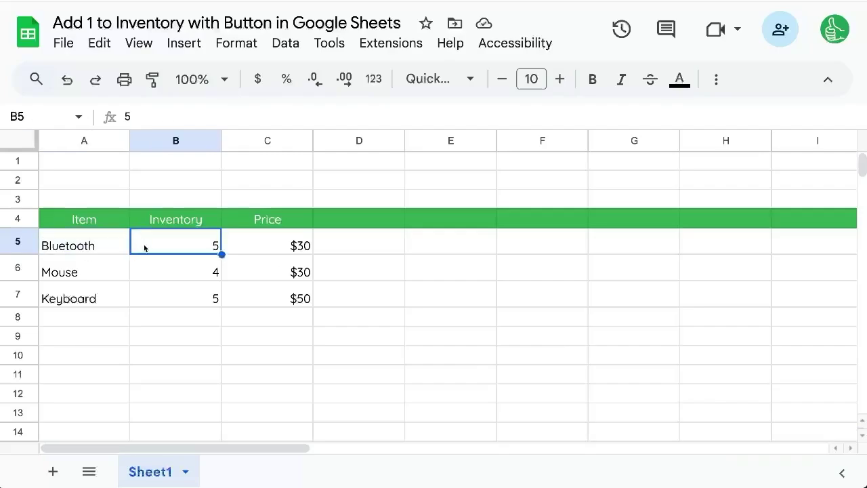
{"action": "left_click", "coordinate": [104, 246]}
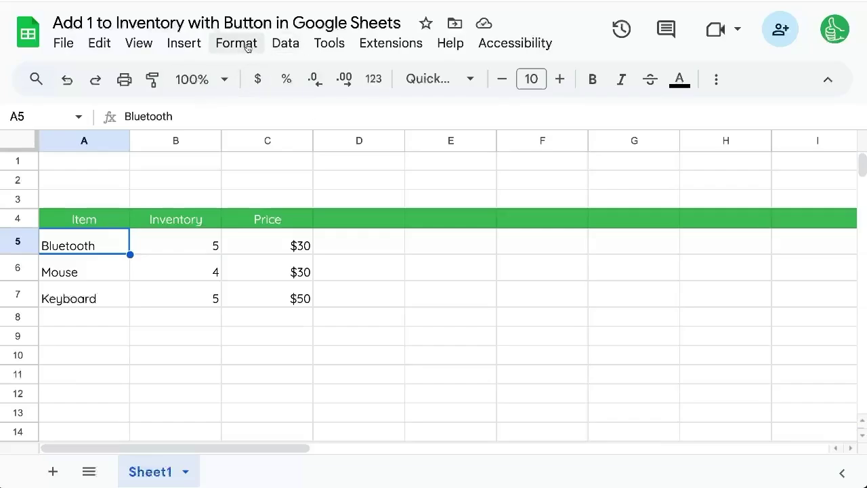
Insert a new drawing with a bevel shape labelled 'BLUETOOTH + 1'
{"action": "left_click", "coordinate": [195, 49]}
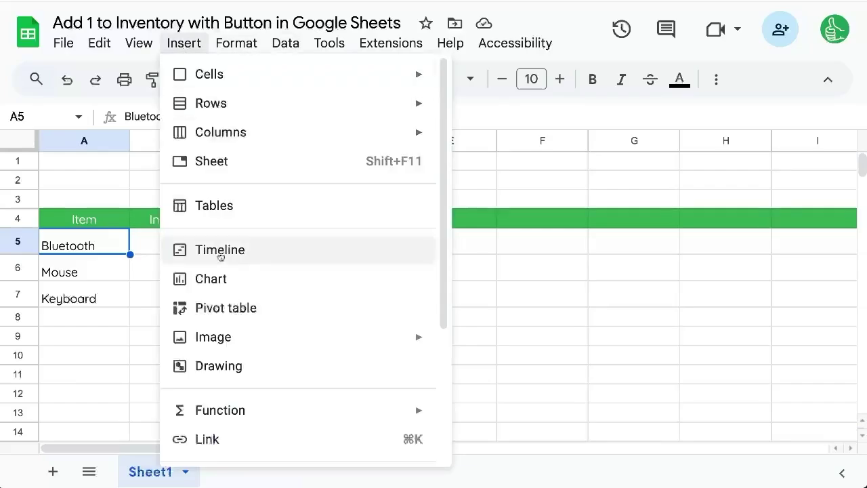
{"action": "left_click", "coordinate": [220, 365]}
{"action": "left_click", "coordinate": [356, 132]}
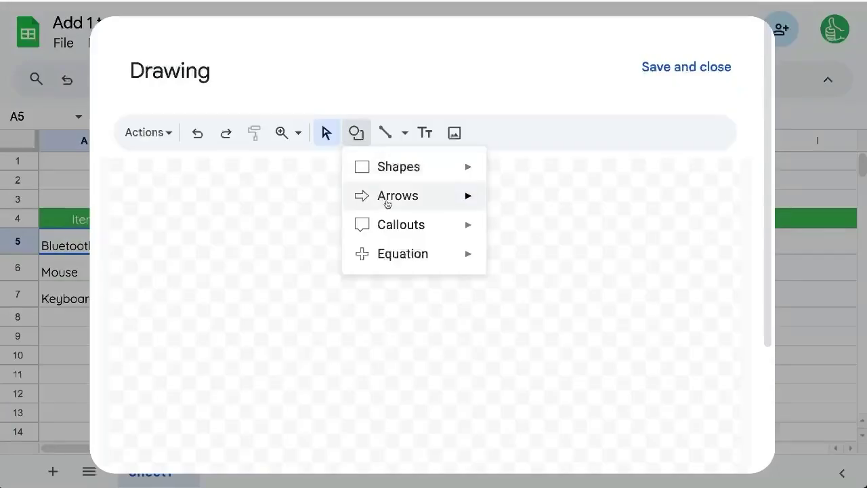
{"action": "mouse_move", "coordinate": [407, 179]}
{"action": "left_click", "coordinate": [505, 254]}
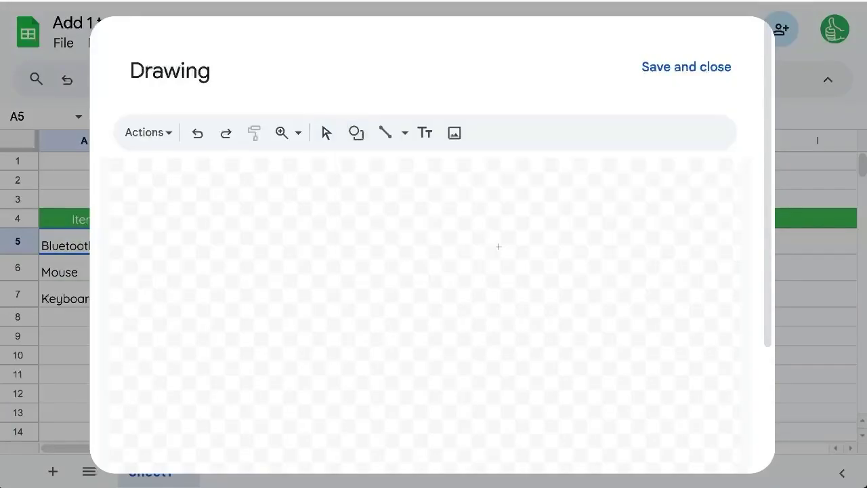
{"action": "left_click_drag", "start_coordinate": [233, 242], "coordinate": [371, 323]}
{"action": "type", "text": "BLUETOOTH + 1"}
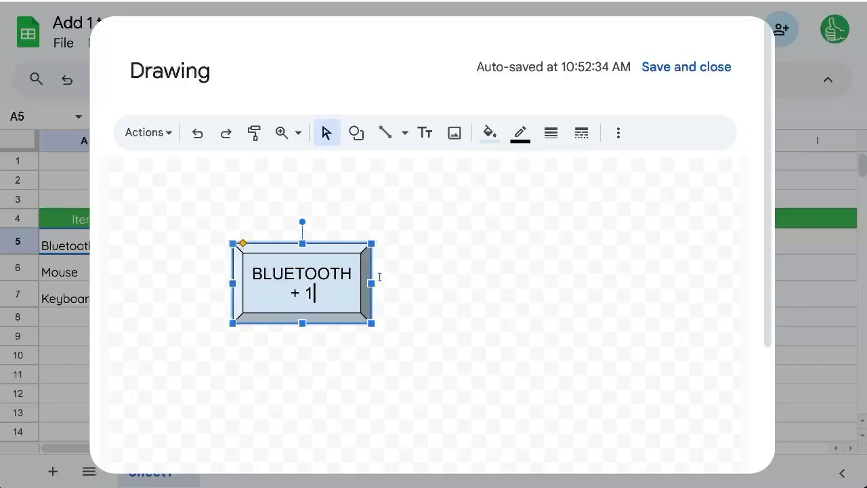
Save the BLUETOOTH + 1 drawing into the sheet and shrink it to fit rows 1–3
{"action": "left_click", "coordinate": [687, 67]}
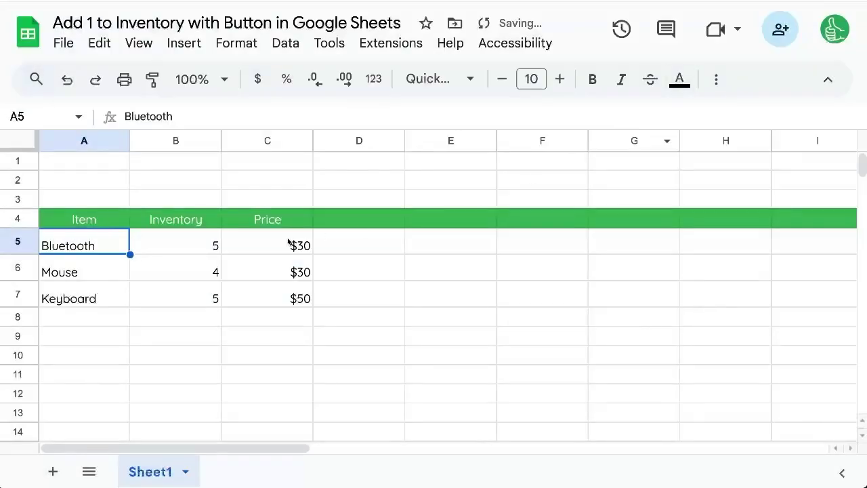
{"action": "left_click", "coordinate": [137, 281]}
{"action": "left_click_drag", "start_coordinate": [137, 281], "coordinate": [152, 194]}
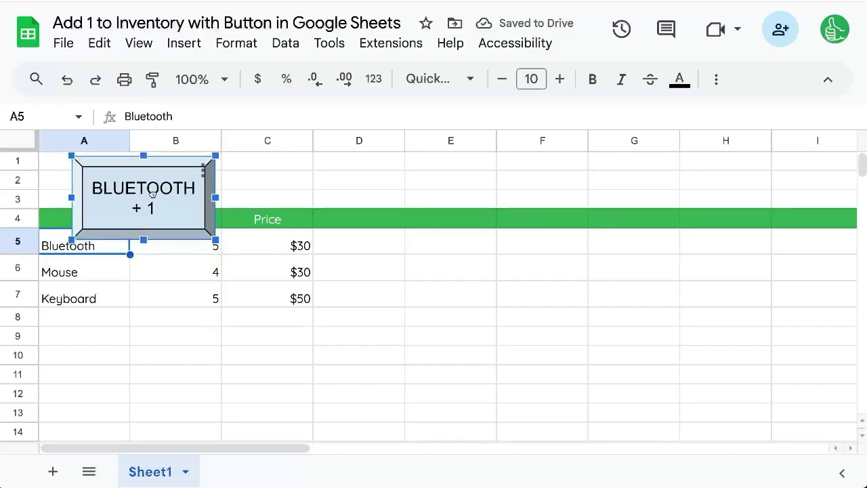
{"action": "left_click_drag", "start_coordinate": [216, 240], "coordinate": [147, 200]}
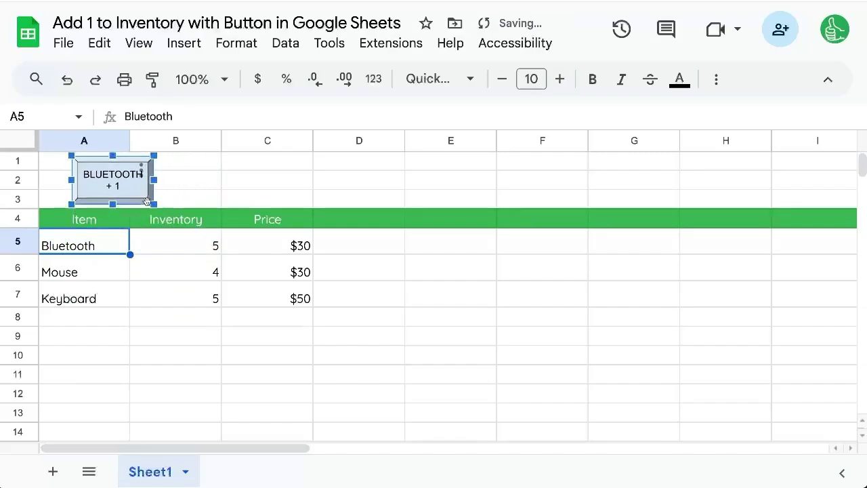
{"action": "left_click", "coordinate": [141, 171]}
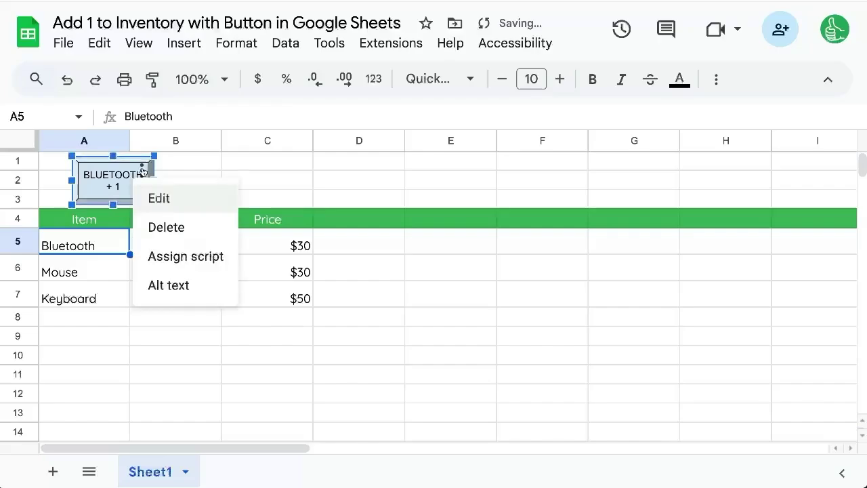
Open the Apps Script editor and rename myFunction to bluetoothPlus1
{"action": "left_click", "coordinate": [373, 45]}
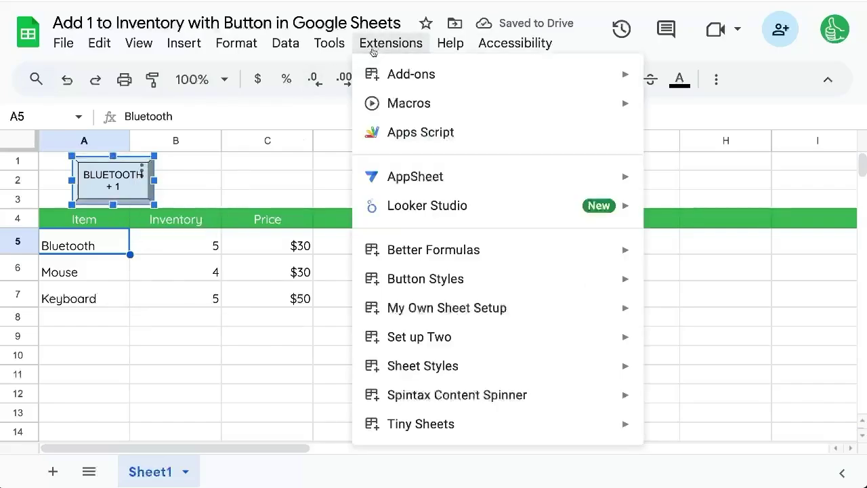
{"action": "left_click", "coordinate": [395, 132]}
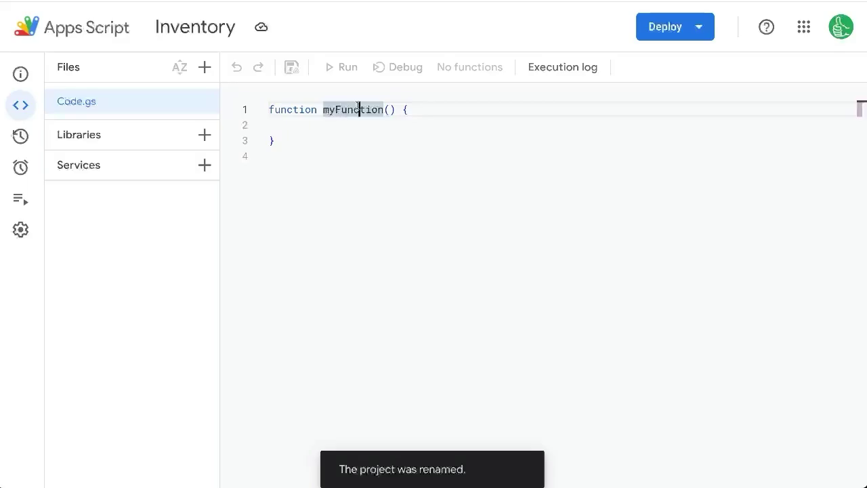
{"action": "double_click", "coordinate": [357, 109]}
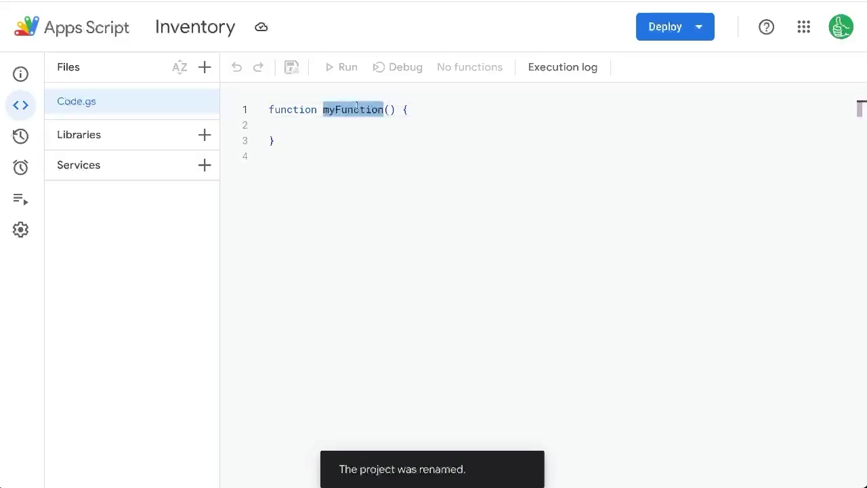
{"action": "type", "text": "bluetoothPlus1"}
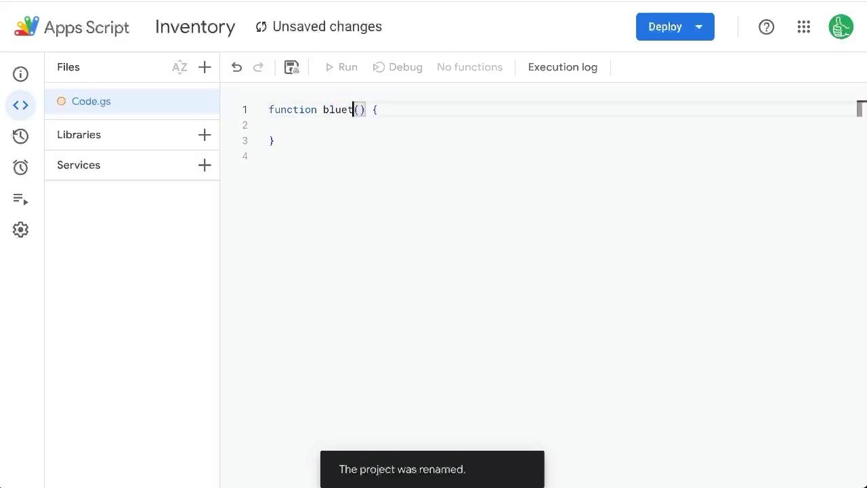
Begin the line var range = SpreadsheetApp.getActiveSpreadsheet().getSheetByName
{"action": "key", "text": "Down"}
{"action": "type", "text": "var range = "}
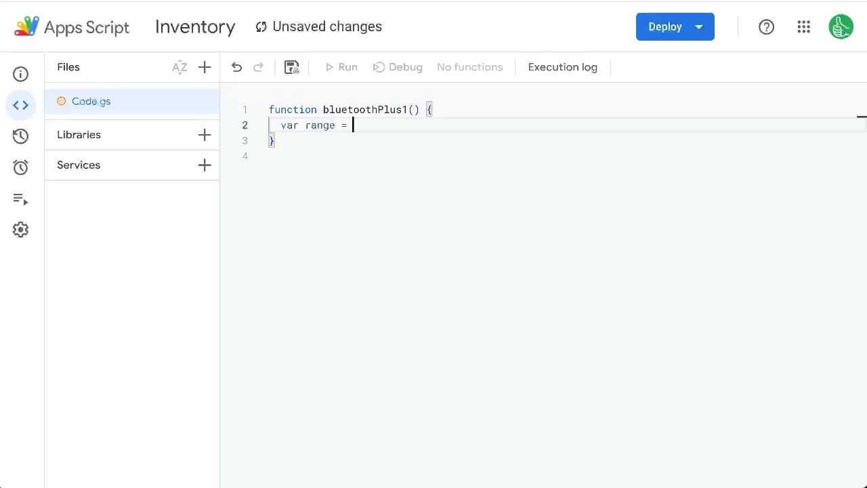
{"action": "type", "text": "B"}
{"action": "key", "text": "BackSpace"}
{"action": "type", "text": "SpreadsheetApp."}
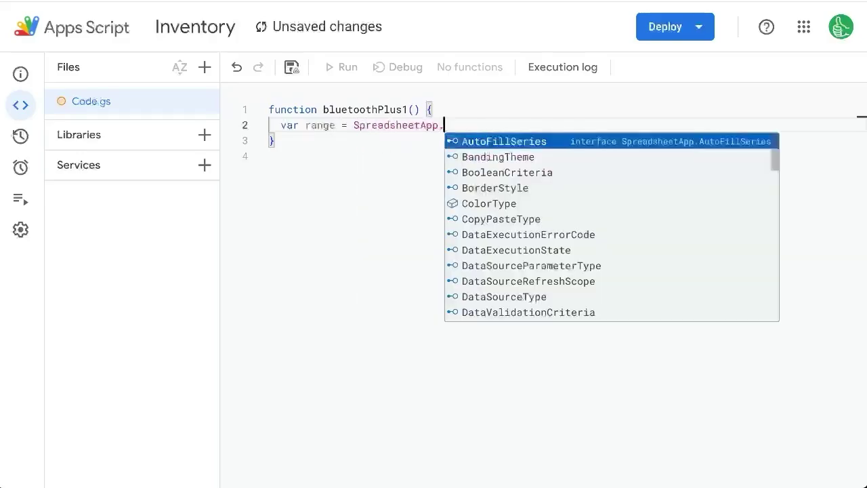
{"action": "type", "text": "get"}
{"action": "key", "text": "Down"}
{"action": "key", "text": "Down"}
{"action": "key", "text": "Down"}
{"action": "key", "text": "Down"}
{"action": "key", "text": "Return"}
{"action": "type", "text": "()."}
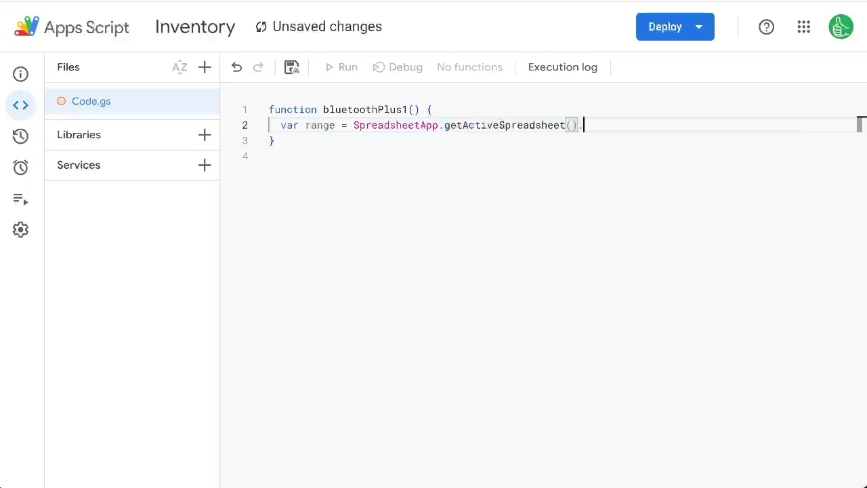
{"action": "type", "text": "getSheetByName"}
{"action": "key", "text": "Return"}
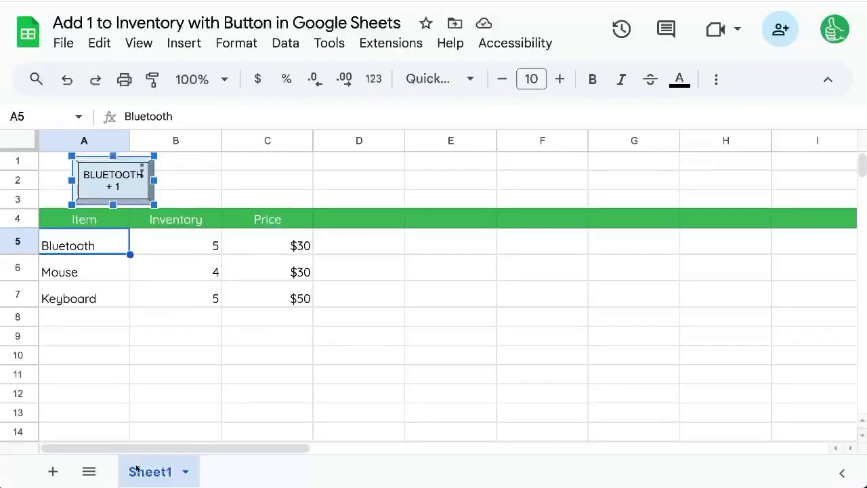
Rename the Sheet1 tab to INVENTORY and continue the code line with getRange(
{"action": "double_click", "coordinate": [136, 467]}
{"action": "type", "text": "INVENTORY"}
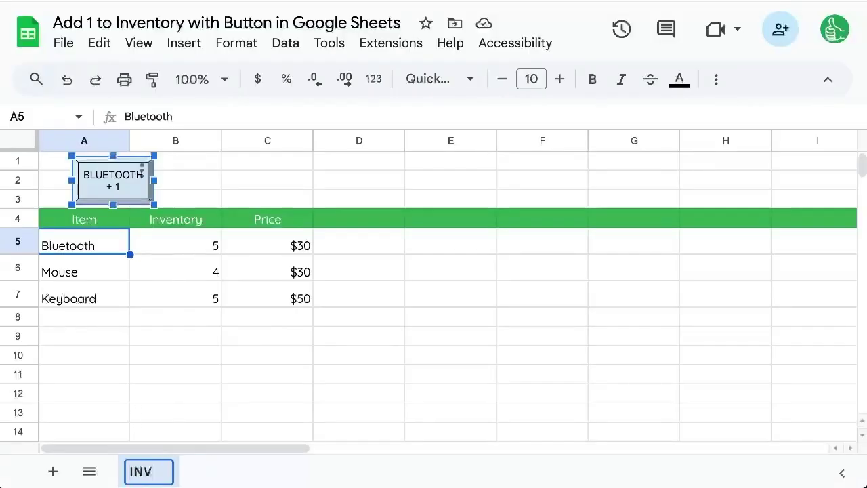
{"action": "key", "text": "BackSpace"}
{"action": "key", "text": "BackSpace"}
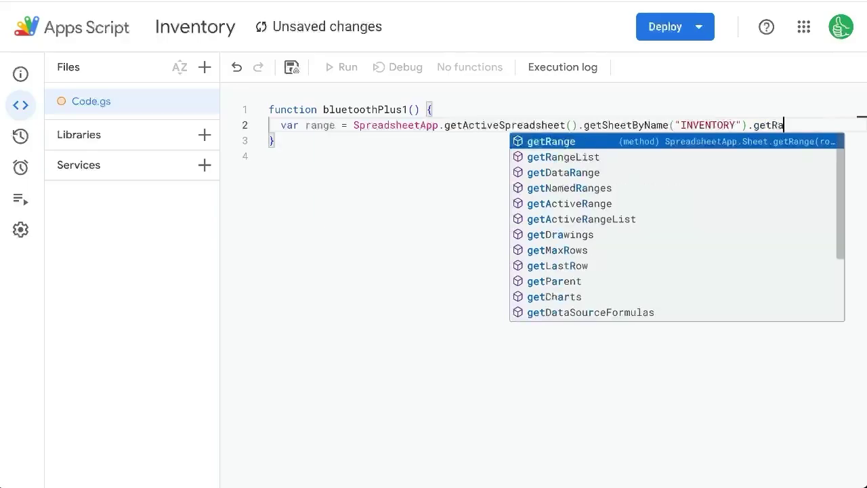
{"action": "key", "text": "Return"}
{"action": "type", "text": "("}
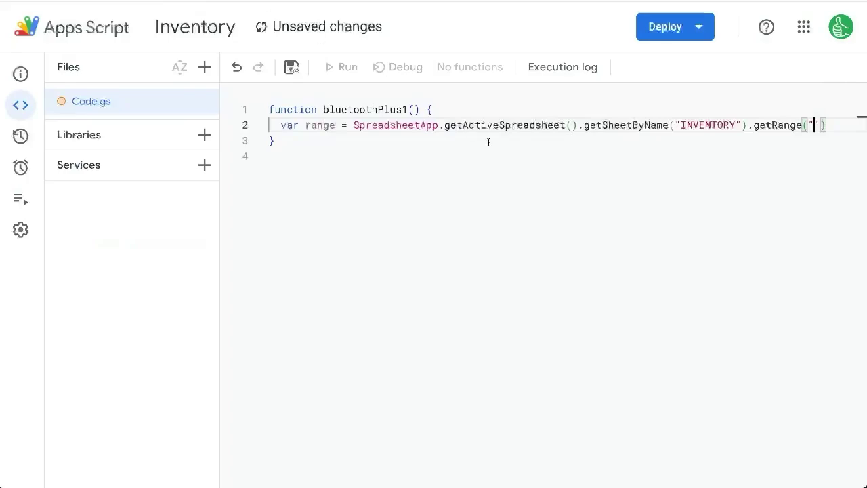
Finish getRange("B5") and add the line var value = range.getValue()
{"action": "type", "text": "ByName(\"INVENTORY\").getRange(\"B5"}
{"action": "key", "text": "End"}
{"action": "key", "text": "Return"}
{"action": "type", "text": "var value = "}
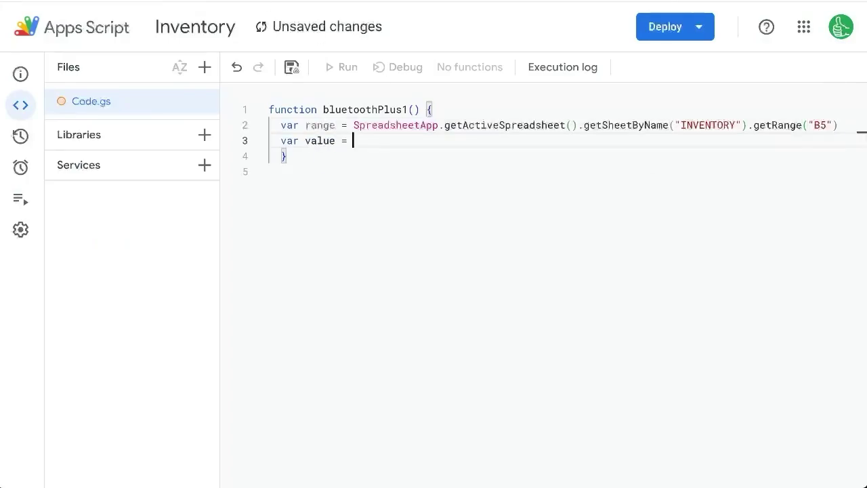
{"action": "type", "text": "range.getValues("}
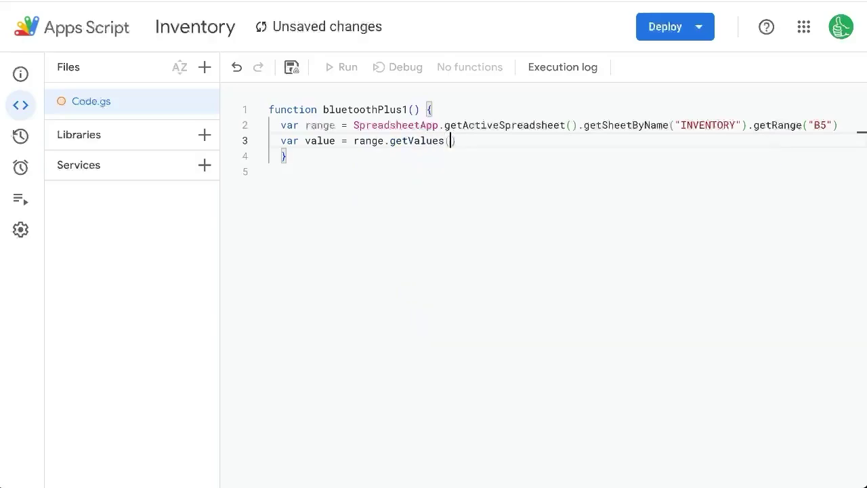
{"action": "key", "text": "Left"}
{"action": "key", "text": "BackSpace"}
{"action": "key", "text": "End"}
{"action": "key", "text": "Return"}
{"action": "key", "text": "Return"}
Add range.setValue(value + 1) and save the script project
{"action": "type", "text": "range.g"}
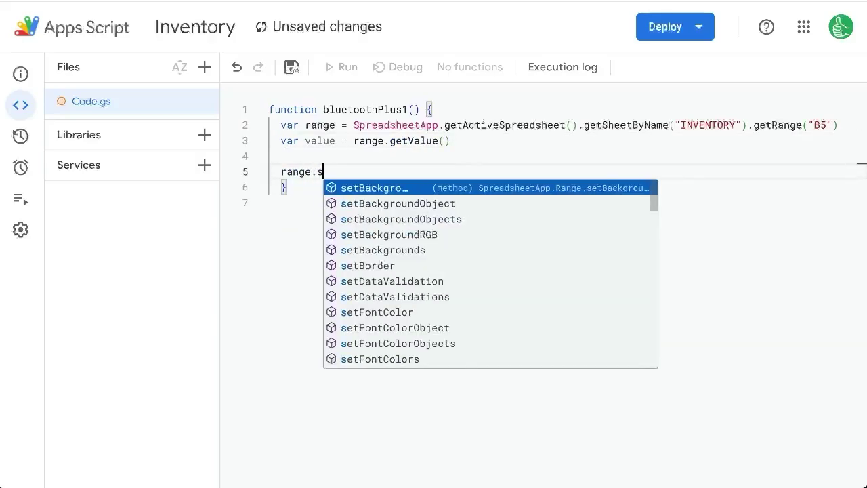
{"action": "key", "text": "BackSpace"}
{"action": "type", "text": "setValub"}
{"action": "key", "text": "BackSpace"}
{"action": "type", "text": "e(value + "}
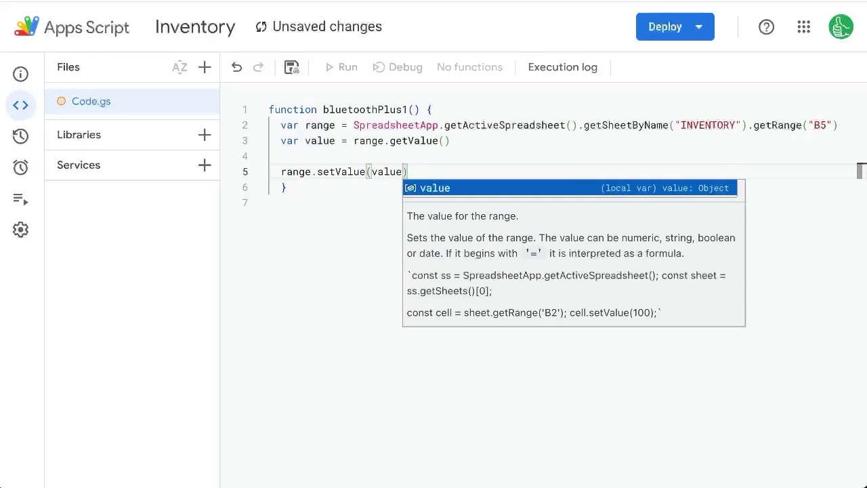
{"action": "type", "text": "1"}
{"action": "key", "text": "ctrl+s"}
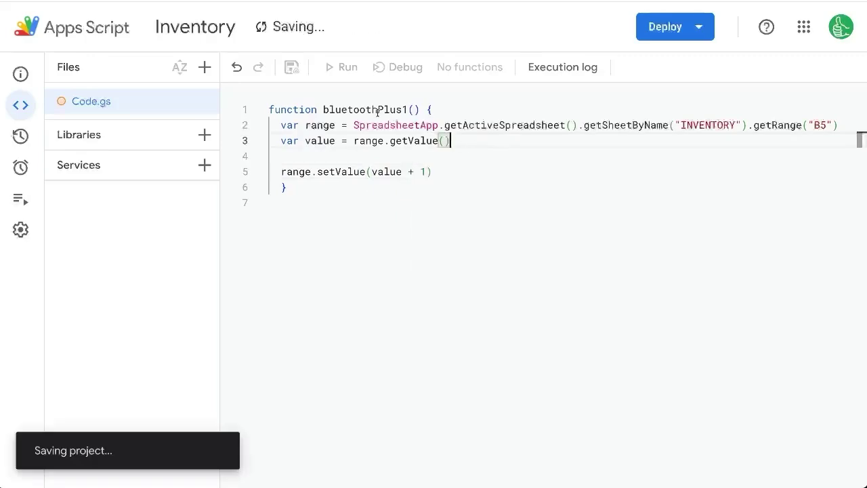
{"action": "double_click", "coordinate": [345, 111]}
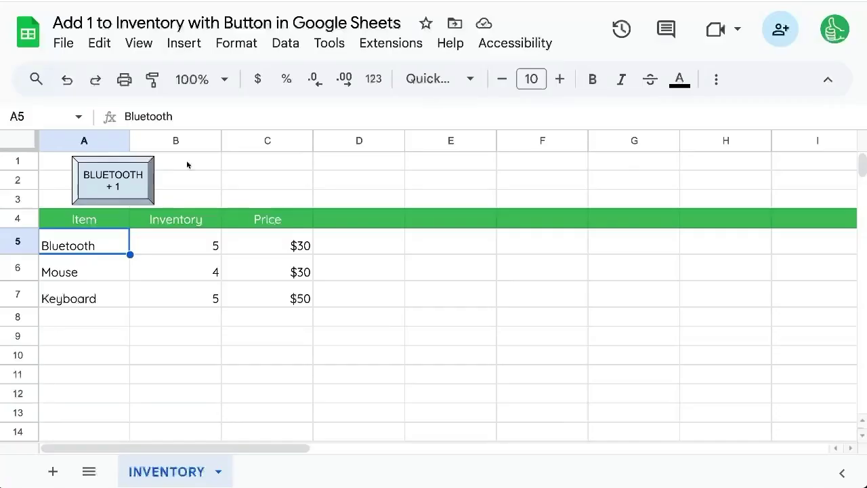
Run bluetoothPlus1 from the script editor to add 1 to B5
{"action": "left_click", "coordinate": [183, 245]}
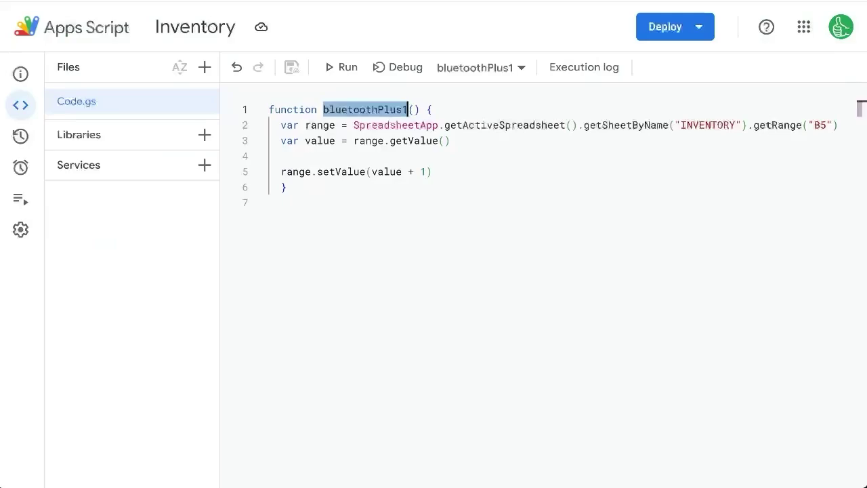
{"action": "left_click", "coordinate": [330, 125]}
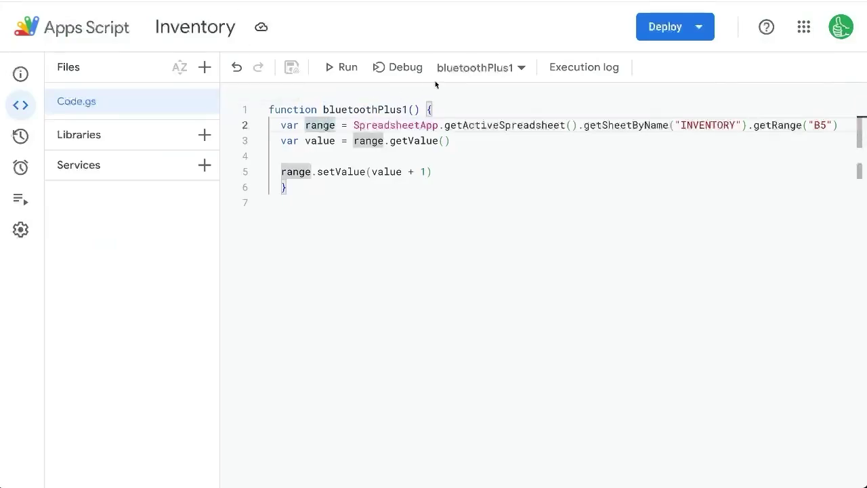
{"action": "left_click", "coordinate": [345, 68]}
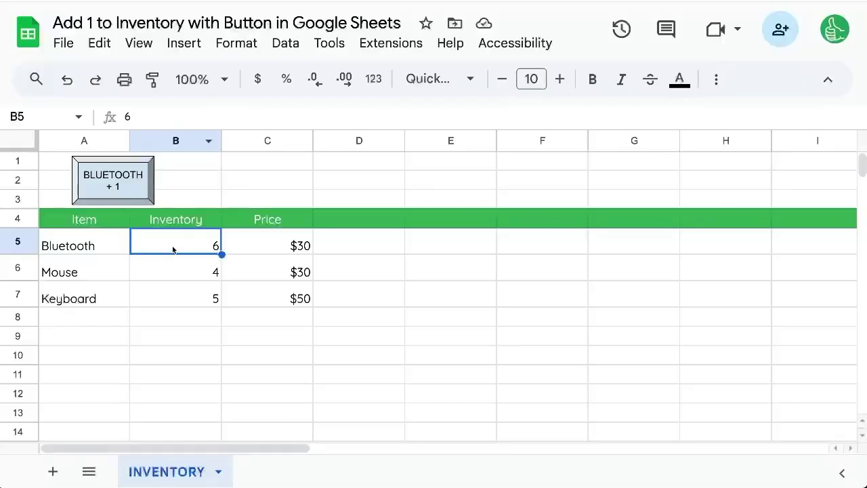
Assign bluetoothPlus1 to the BLUETOOTH + 1 button and press it twice, raising stock to 8
{"action": "left_click", "coordinate": [125, 177]}
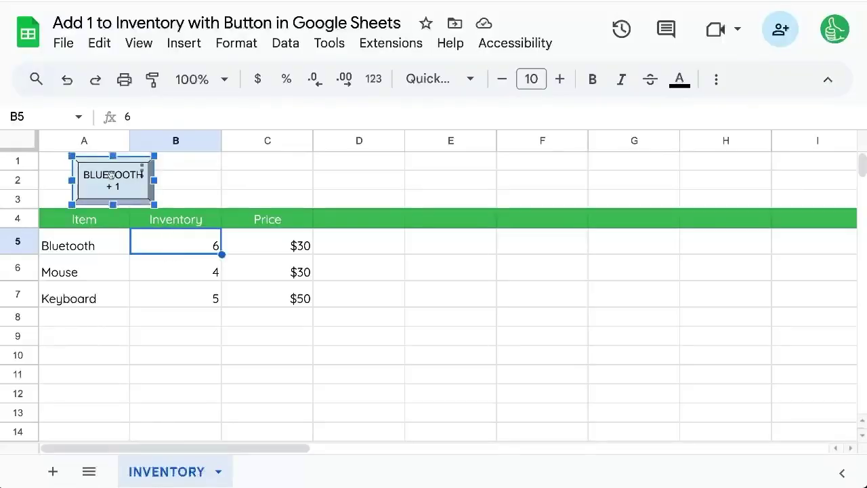
{"action": "left_click", "coordinate": [143, 175]}
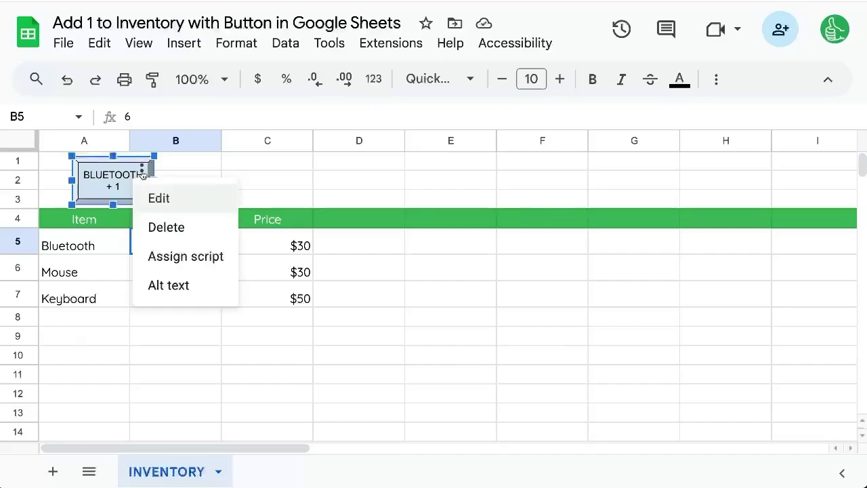
{"action": "left_click", "coordinate": [186, 256]}
{"action": "type", "text": "bluetoothPlus1"}
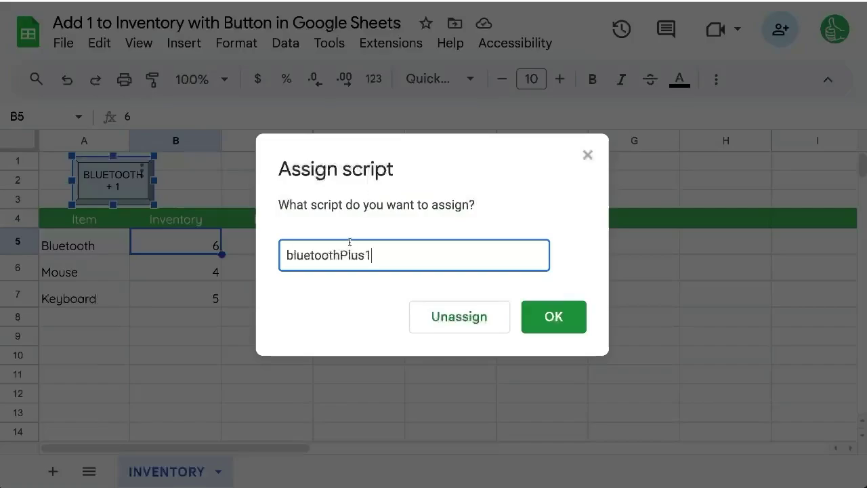
{"action": "left_click", "coordinate": [543, 302]}
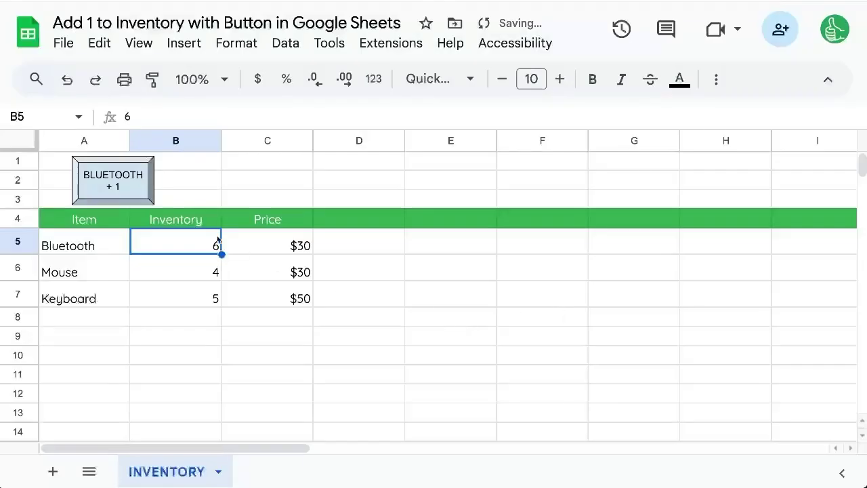
{"action": "left_click", "coordinate": [111, 183]}
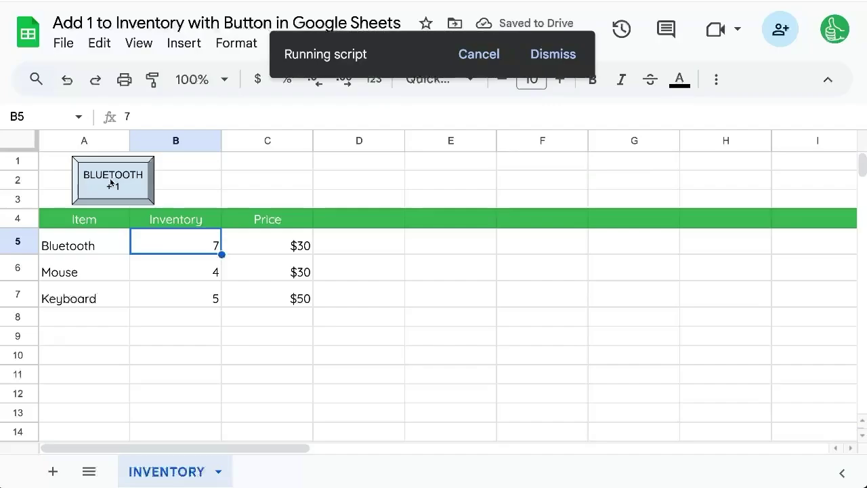
{"action": "left_click", "coordinate": [111, 181]}
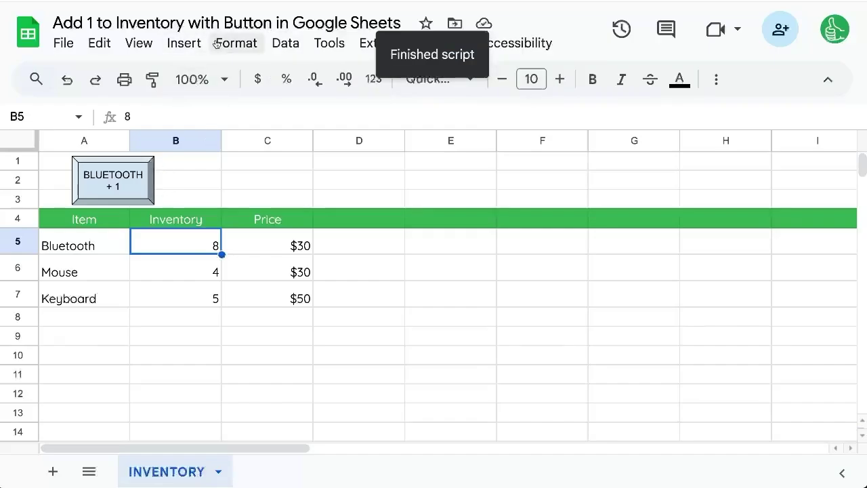
Start a new drawing with a bevel shape filled light orange
{"action": "left_click", "coordinate": [191, 45]}
{"action": "left_click", "coordinate": [252, 366]}
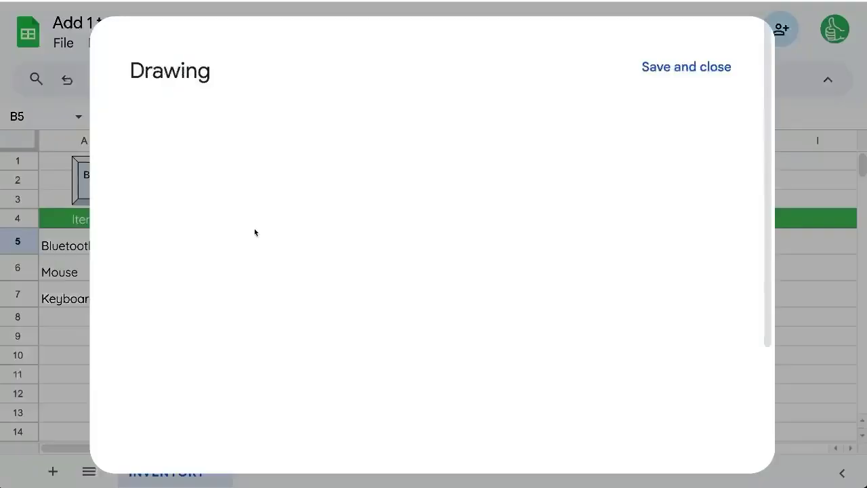
{"action": "left_click", "coordinate": [357, 132]}
{"action": "mouse_move", "coordinate": [395, 168]}
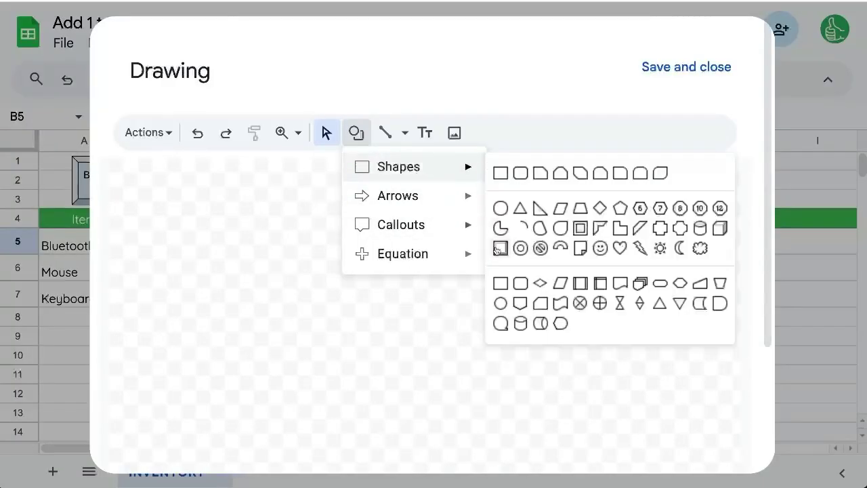
{"action": "left_click", "coordinate": [707, 227]}
{"action": "left_click_drag", "start_coordinate": [185, 221], "coordinate": [341, 300]}
{"action": "left_click", "coordinate": [490, 133]}
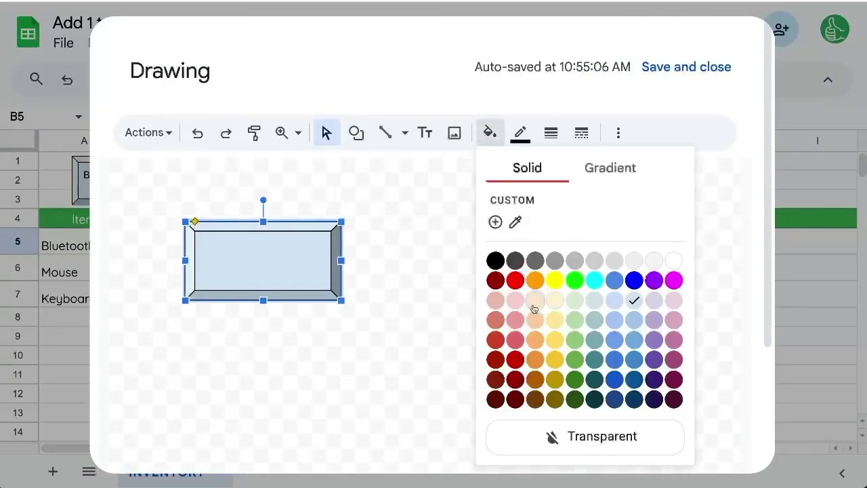
{"action": "left_click", "coordinate": [533, 306]}
Label the shape 'BLUETOOTH -1', save it into the sheet and place it beside the +1 button
{"action": "double_click", "coordinate": [273, 273]}
{"action": "type", "text": "BLU"}
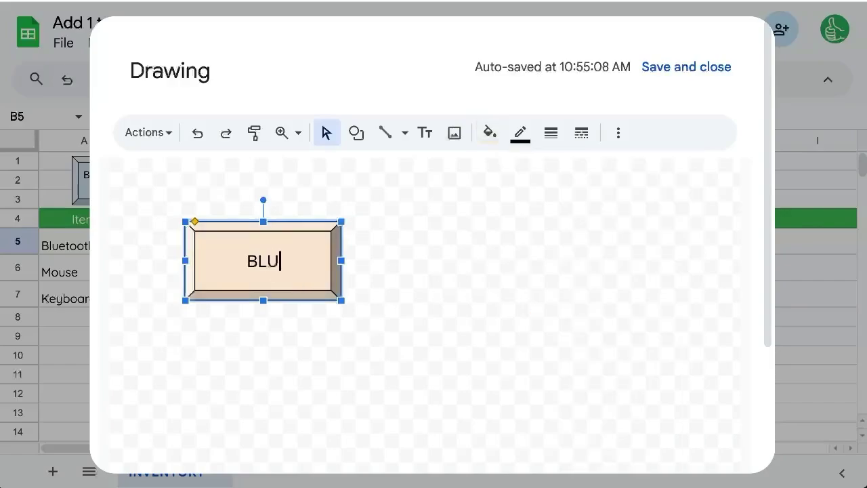
{"action": "type", "text": "ETOOTH + 1"}
{"action": "left_click", "coordinate": [665, 66]}
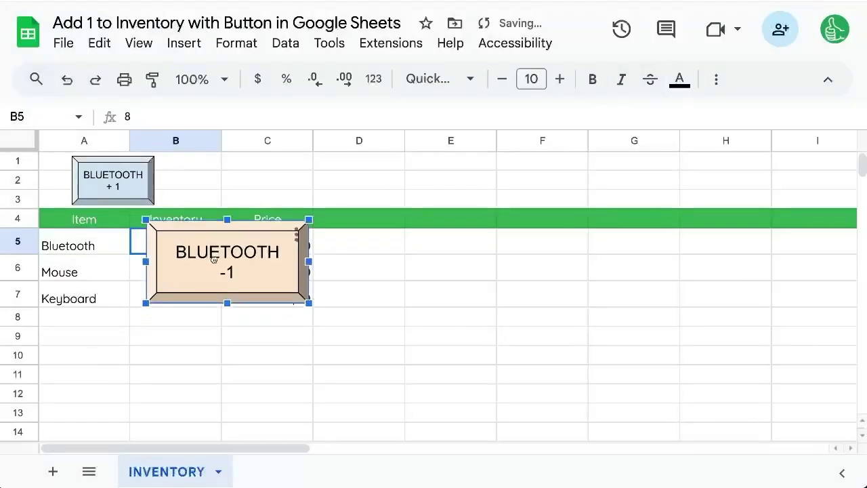
{"action": "mouse_move", "coordinate": [216, 258]}
{"action": "left_mouse_down"}
{"action": "mouse_move", "coordinate": [236, 199]}
{"action": "mouse_move", "coordinate": [229, 196]}
{"action": "left_mouse_up"}
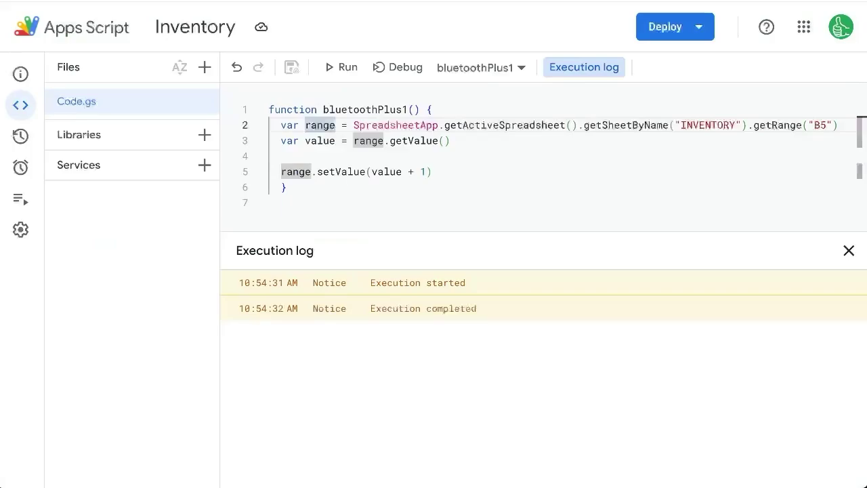
{"action": "left_click_drag", "start_coordinate": [300, 205], "coordinate": [221, 101]}
Paste a copy of bluetoothPlus1 below it and rename the copy bluetoothMinus1
{"action": "key", "text": "ctrl+c"}
{"action": "left_click", "coordinate": [337, 198]}
{"action": "key", "text": "Return"}
{"action": "key", "text": "ctrl+v"}
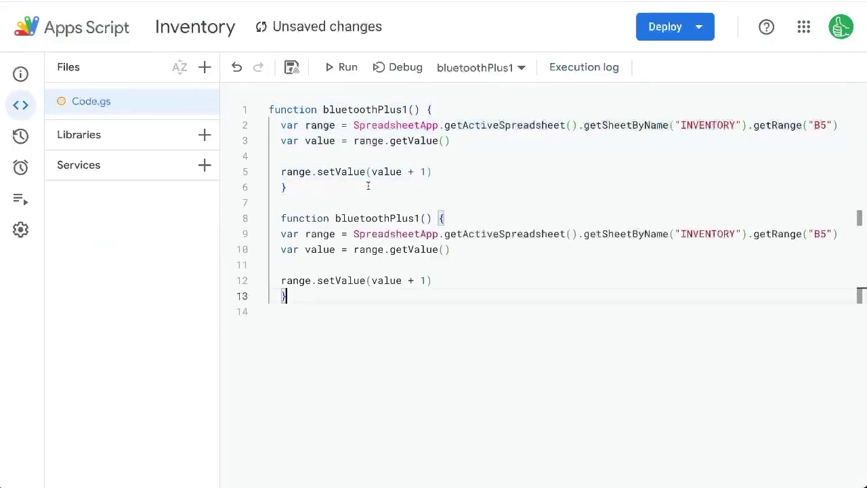
{"action": "left_click", "coordinate": [408, 218]}
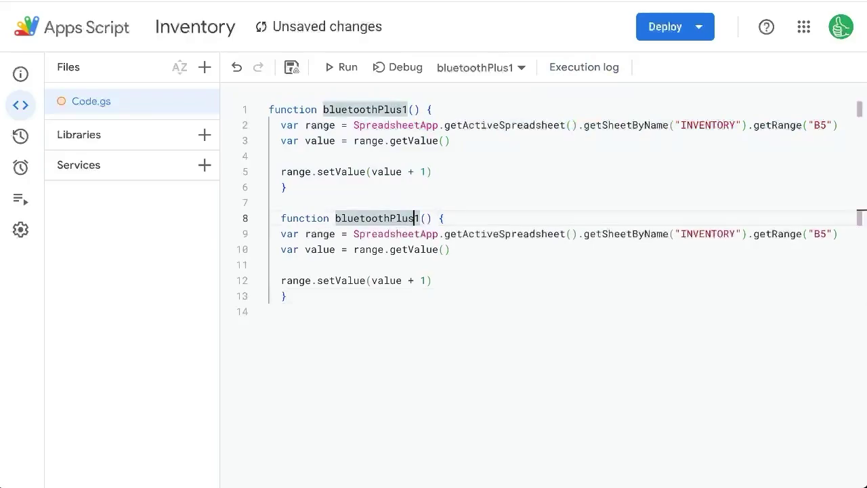
{"action": "key", "text": "BackSpace"}
{"action": "key", "text": "BackSpace"}
{"action": "key", "text": "BackSpace"}
{"action": "type", "text": "Minus"}
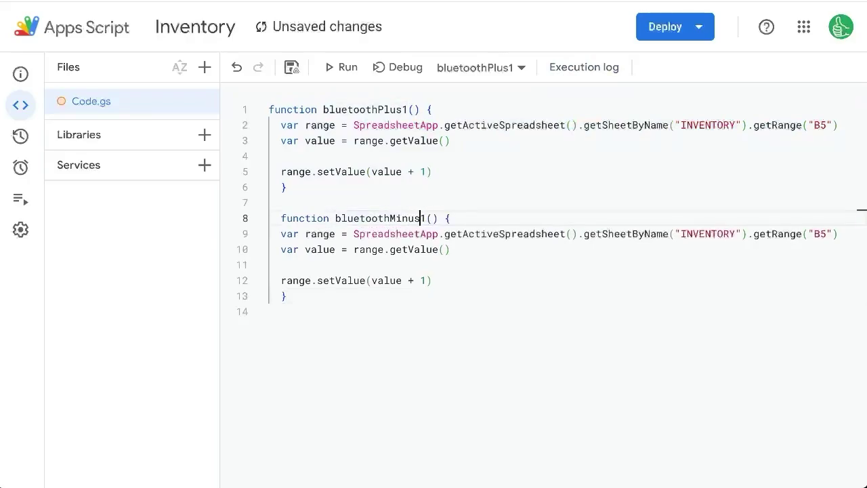
Change value + 1 to value - 1 in bluetoothMinus1 and save the project
{"action": "left_click", "coordinate": [384, 288]}
{"action": "left_click", "coordinate": [415, 285]}
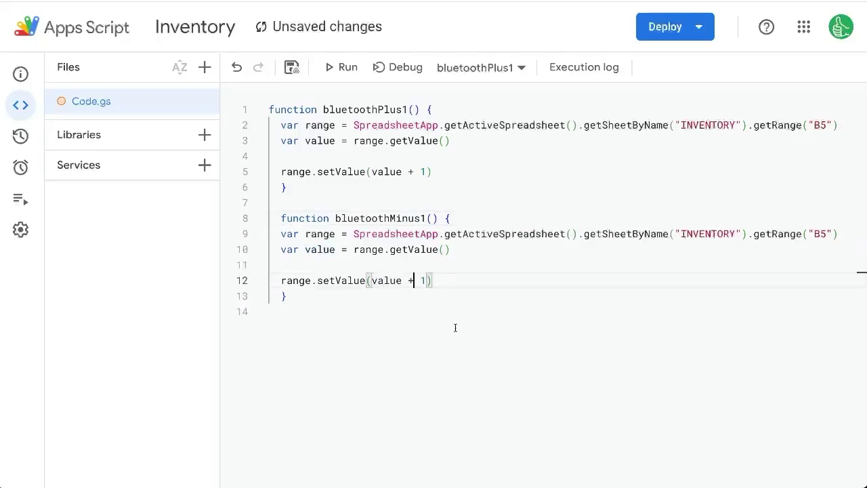
{"action": "key", "text": "BackSpace"}
{"action": "type", "text": "-"}
{"action": "key", "text": "ctrl+s"}
{"action": "double_click", "coordinate": [378, 218]}
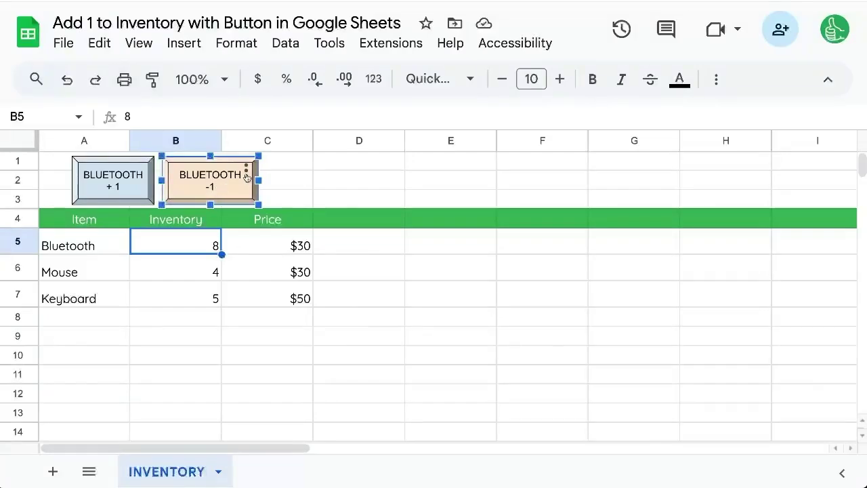
Assign the bluetoothMinus1 script to the orange BLUETOOTH -1 drawing
{"action": "left_click", "coordinate": [246, 175]}
{"action": "left_click", "coordinate": [280, 255]}
{"action": "key", "text": "ctrl+v"}
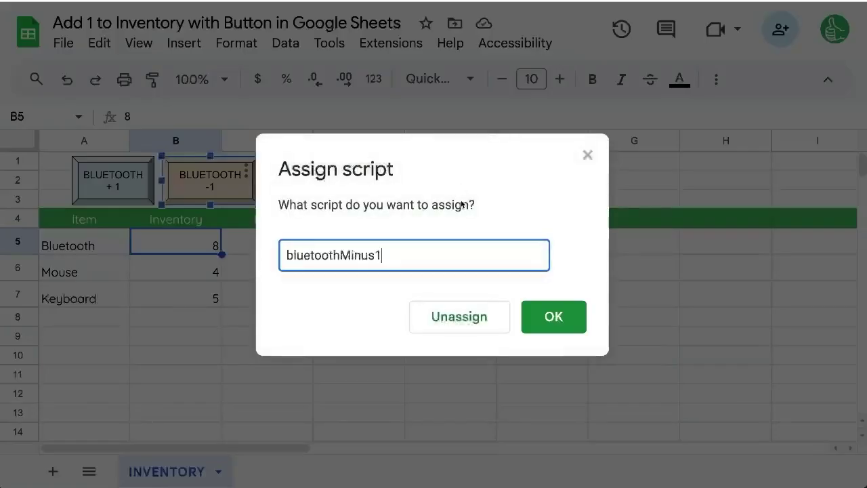
{"action": "left_click", "coordinate": [558, 325]}
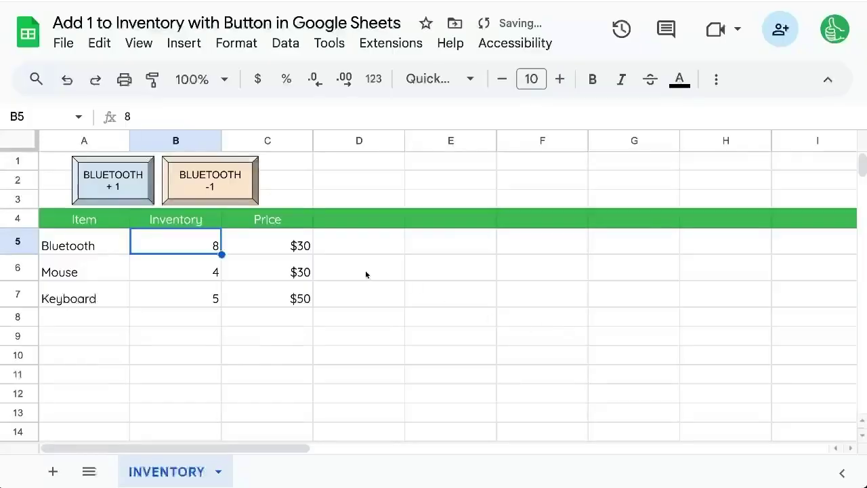
Run the -1 button twice, dropping Bluetooth inventory from 8 to 6
{"action": "left_click", "coordinate": [224, 188]}
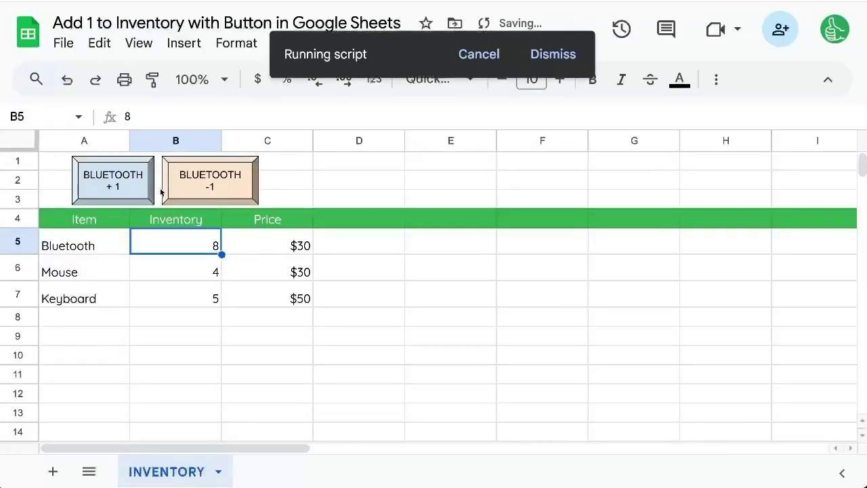
{"action": "left_click", "coordinate": [125, 189]}
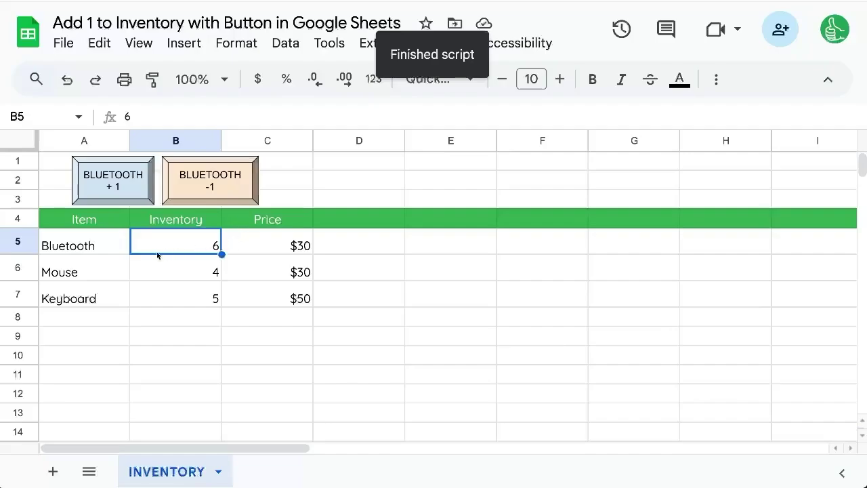
{"action": "left_click_drag", "start_coordinate": [103, 251], "coordinate": [158, 300]}
Duplicate the bluetoothPlus1 function as keyboardPlus1, changing its cell from B5 to B7
{"action": "left_click", "coordinate": [106, 277]}
{"action": "left_click", "coordinate": [116, 305]}
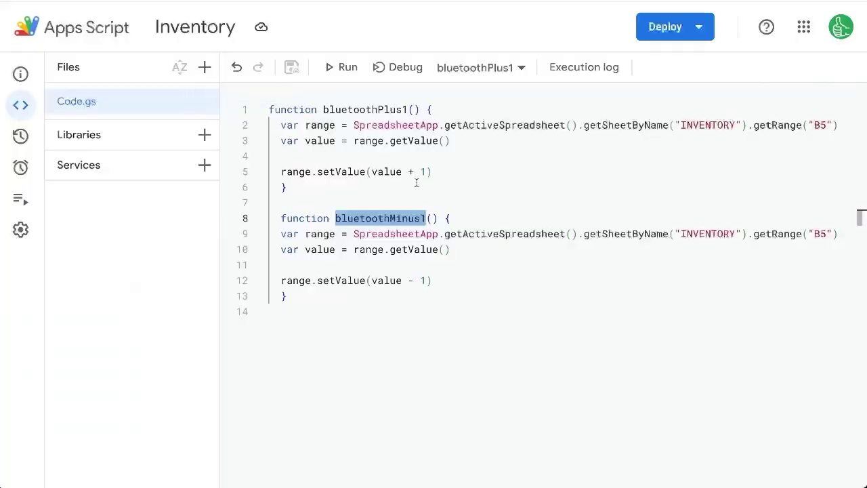
{"action": "left_click", "coordinate": [404, 188]}
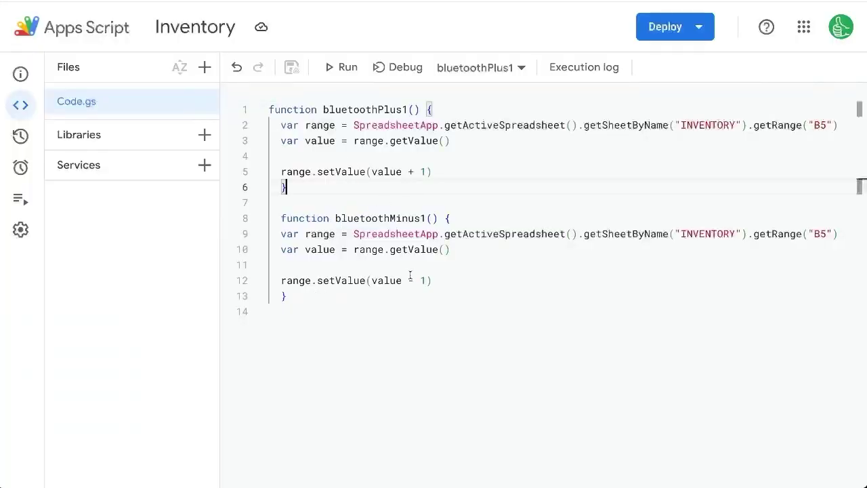
{"action": "left_click", "coordinate": [813, 233]}
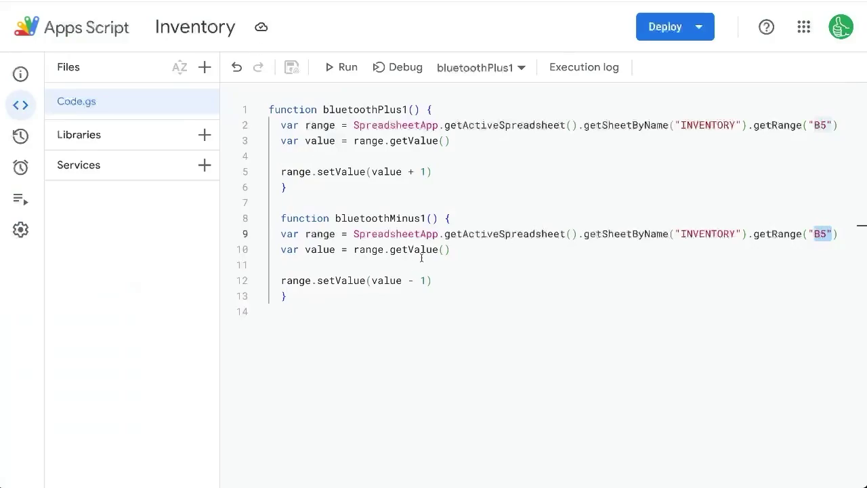
{"action": "left_click_drag", "start_coordinate": [287, 188], "coordinate": [269, 109]}
{"action": "key", "text": "ctrl+v"}
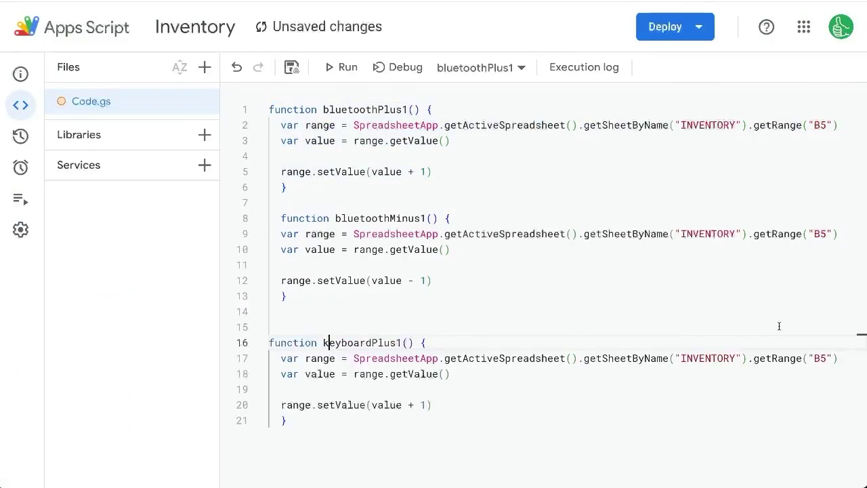
{"action": "double_click", "coordinate": [822, 358]}
{"action": "type", "text": "B7"}
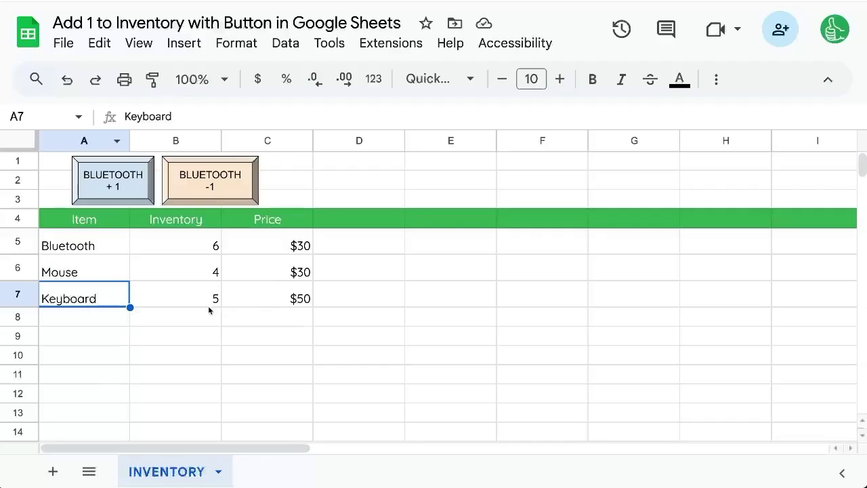
{"action": "left_click", "coordinate": [183, 304]}
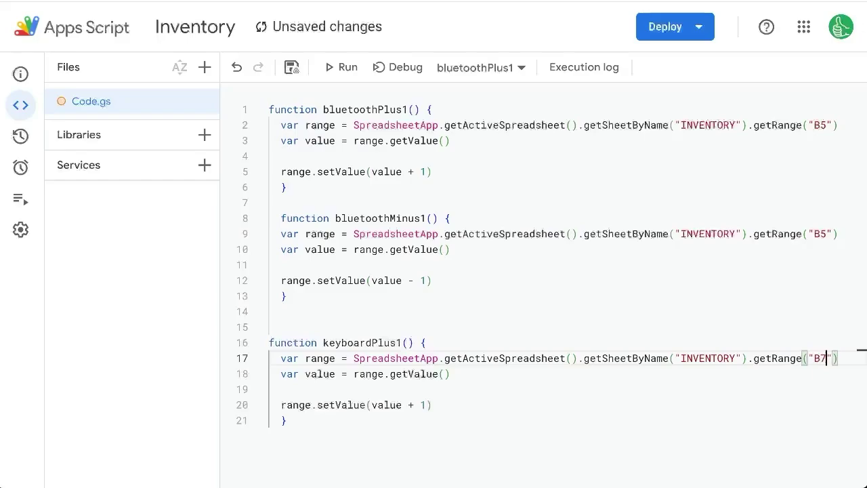
Copy keyboardPlus1 into a keyboardMinus1 function that subtracts 1 from B7, and save
{"action": "left_click_drag", "start_coordinate": [294, 420], "coordinate": [256, 342]}
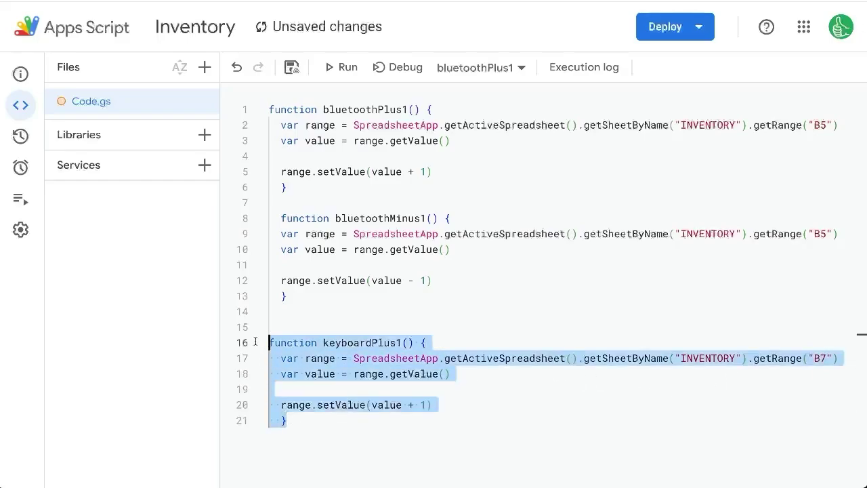
{"action": "key", "text": "ctrl+c"}
{"action": "left_click", "coordinate": [320, 419]}
{"action": "key", "text": "Return"}
{"action": "key", "text": "Return"}
{"action": "key", "text": "ctrl+v"}
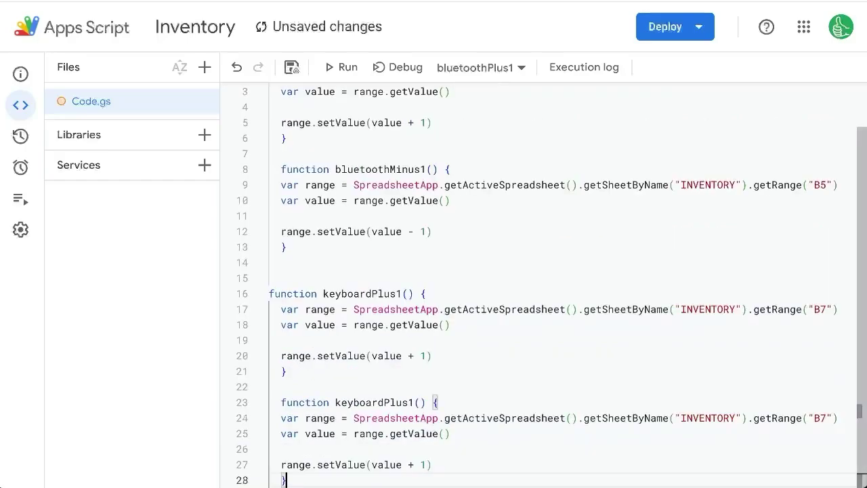
{"action": "left_click", "coordinate": [407, 402]}
{"action": "key", "text": "BackSpace"}
{"action": "key", "text": "BackSpace"}
{"action": "key", "text": "BackSpace"}
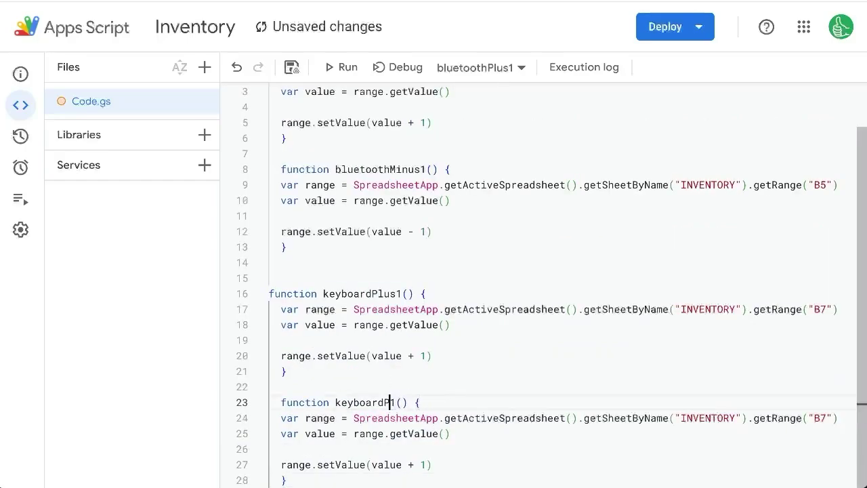
{"action": "left_click", "coordinate": [414, 462]}
{"action": "key", "text": "BackSpace"}
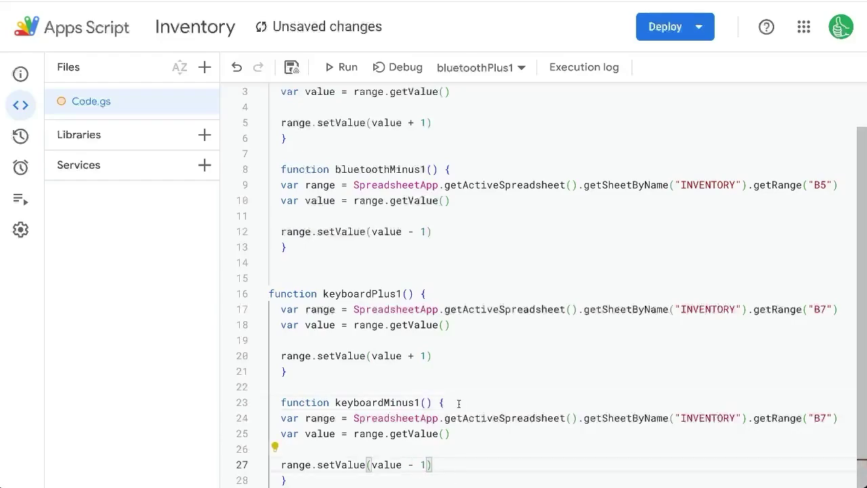
{"action": "key", "text": "ctrl+s"}
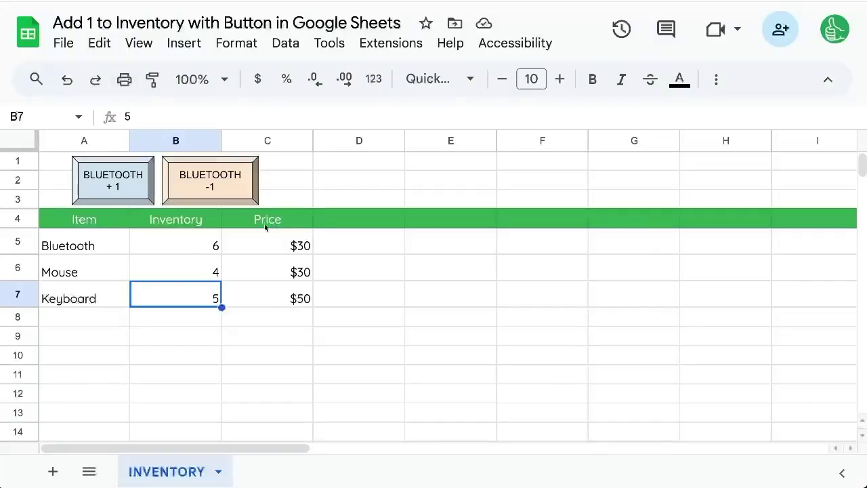
{"action": "left_click", "coordinate": [269, 264]}
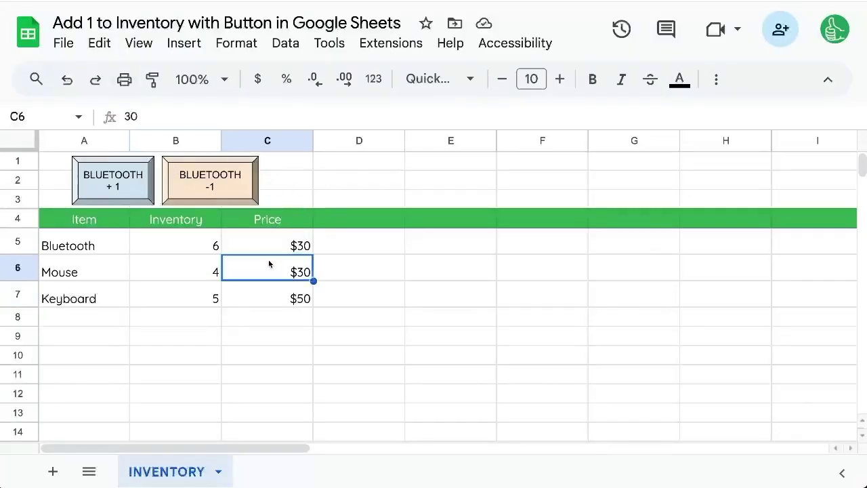